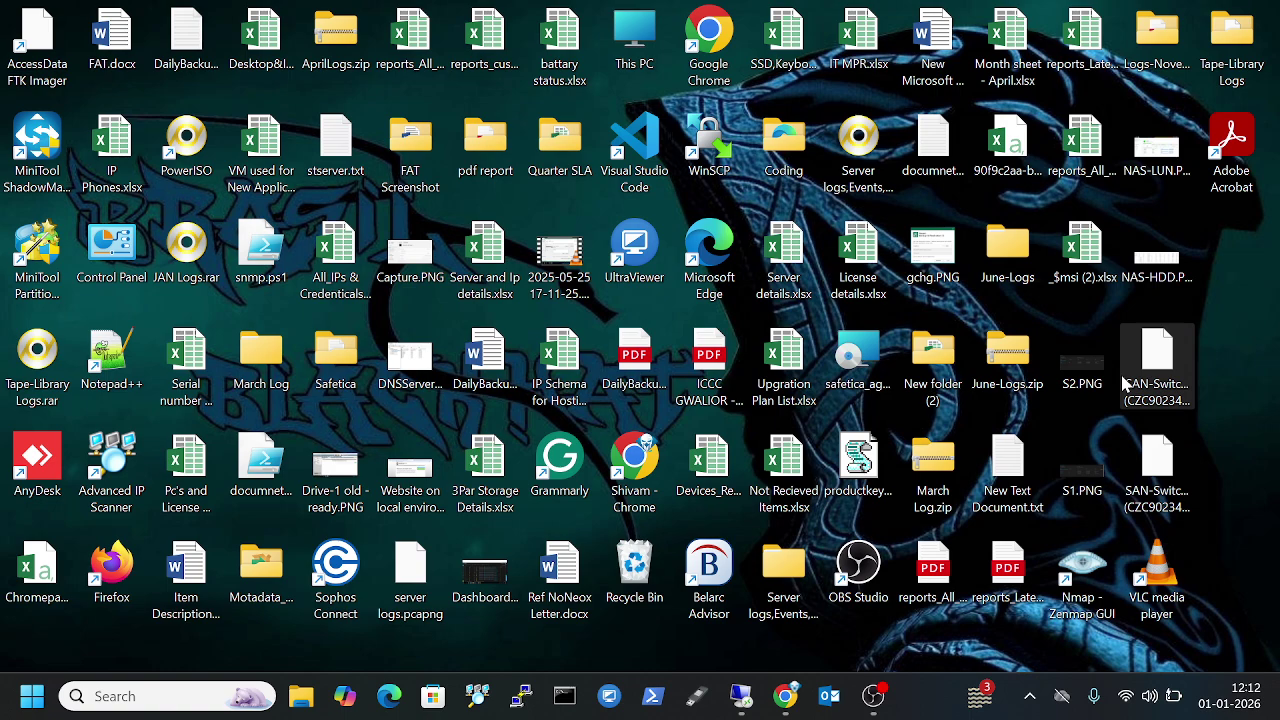
- Switch to the remote Veeam Backup and Replication console and look through its Inventory, Storage Infrastructure and Tape Infrastructure views
{"action": "left_click", "coordinate": [735, 697]}
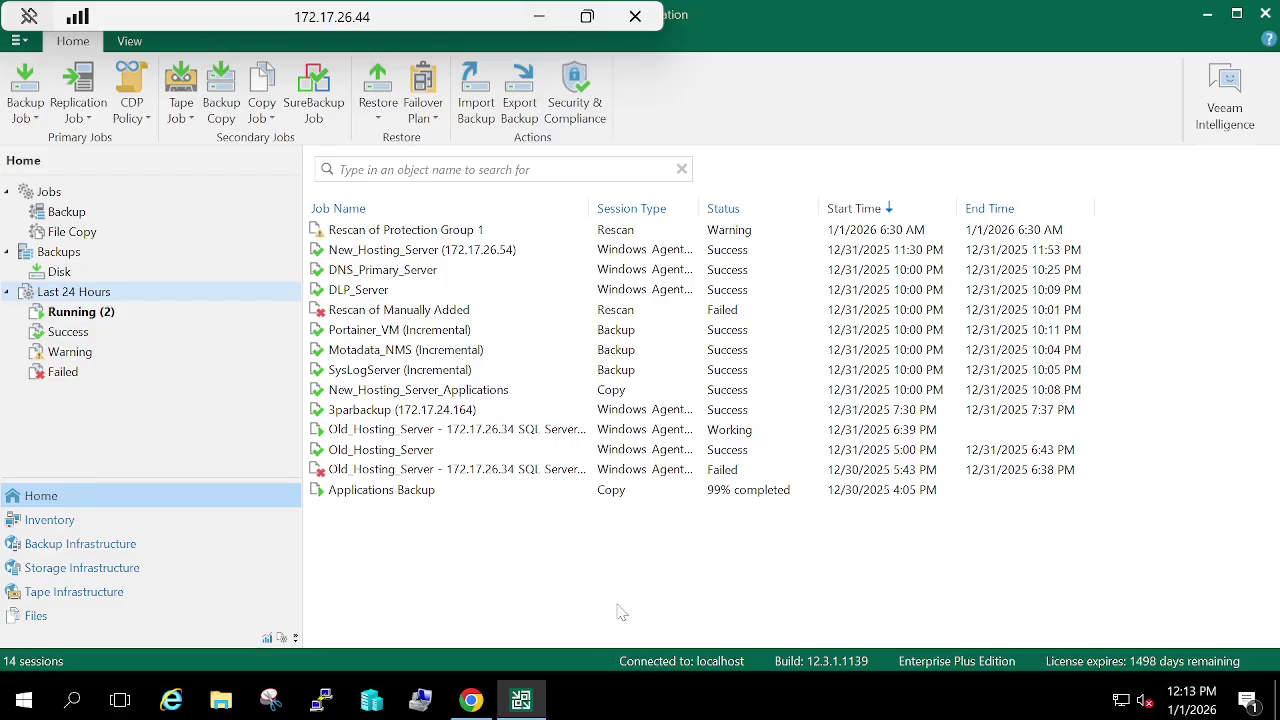
{"action": "left_click", "coordinate": [101, 522]}
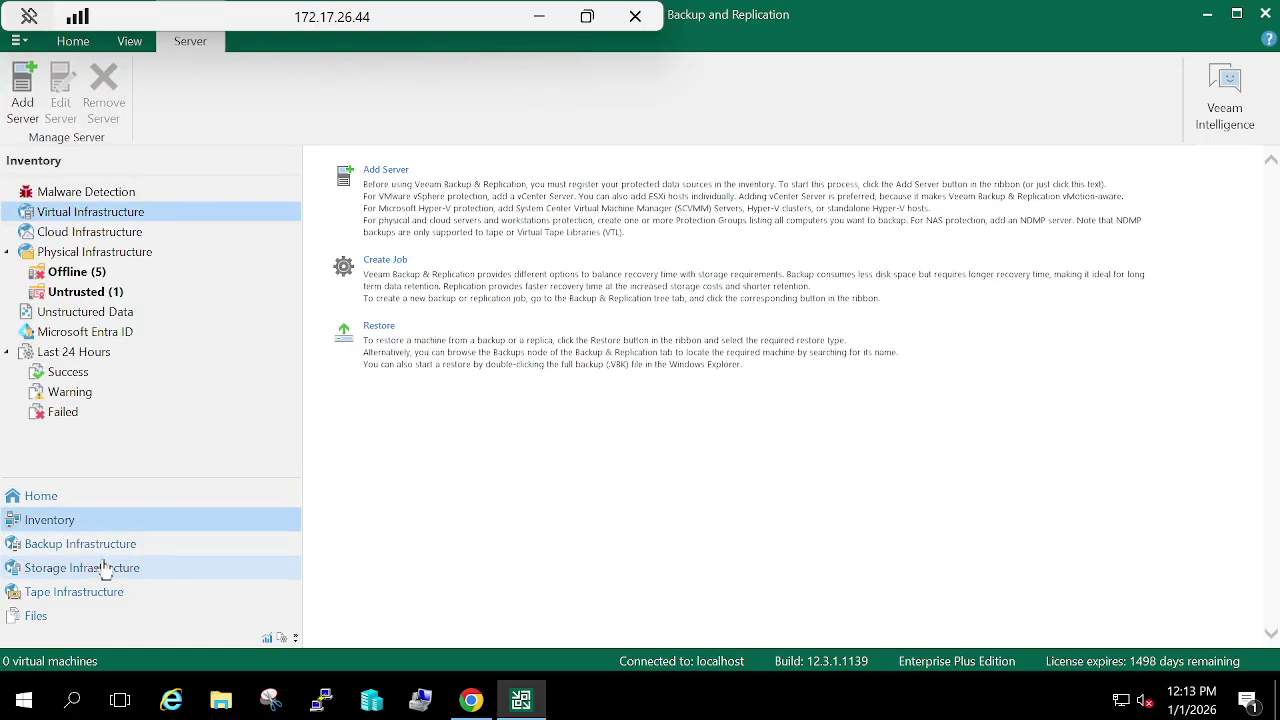
{"action": "left_click", "coordinate": [106, 567]}
{"action": "left_click", "coordinate": [100, 593]}
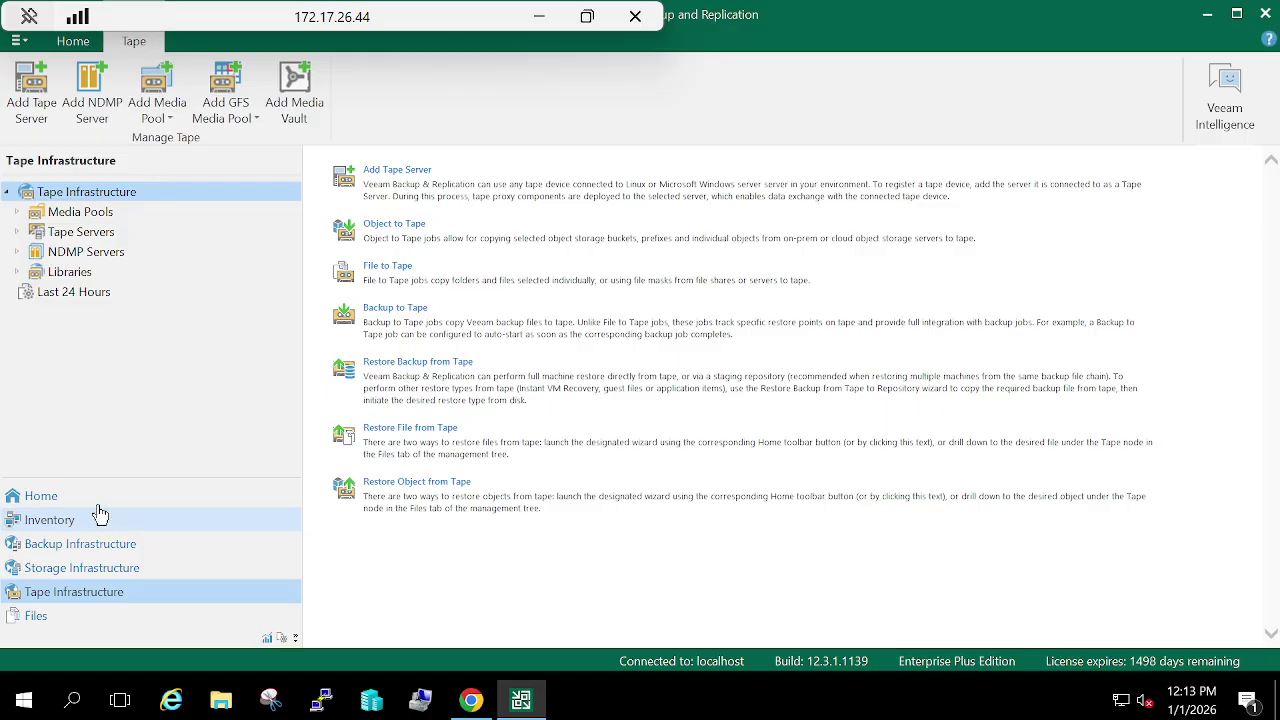
{"action": "left_click", "coordinate": [94, 497]}
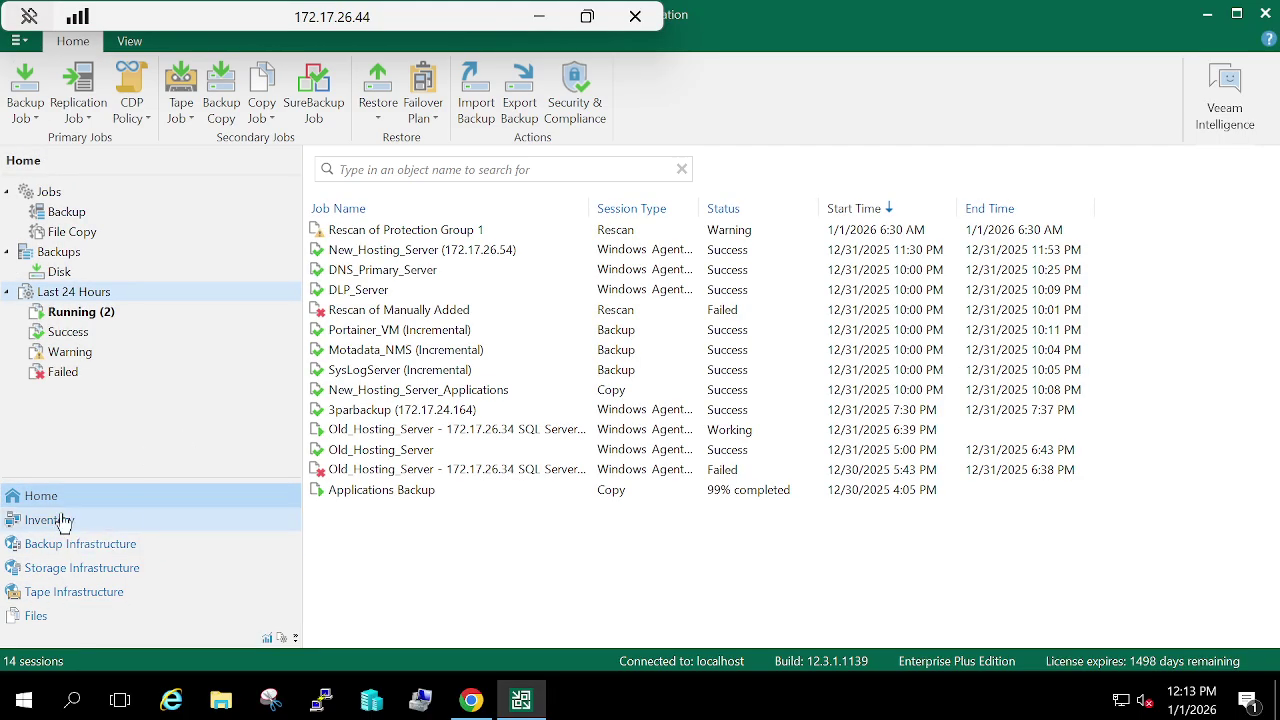
- Review the job lists and examine the run statistics of the Applications Backup and New_Hosting_Server_Applications file copy jobs
{"action": "left_click", "coordinate": [67, 214]}
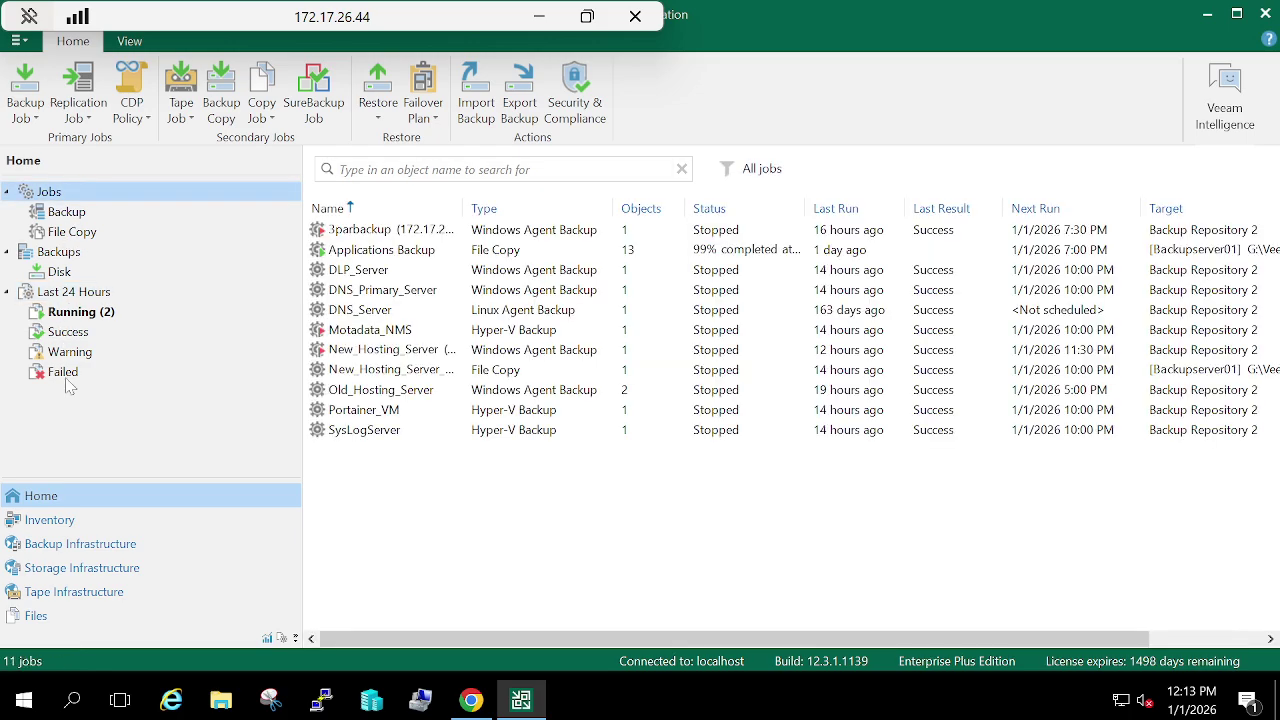
{"action": "left_click", "coordinate": [76, 236]}
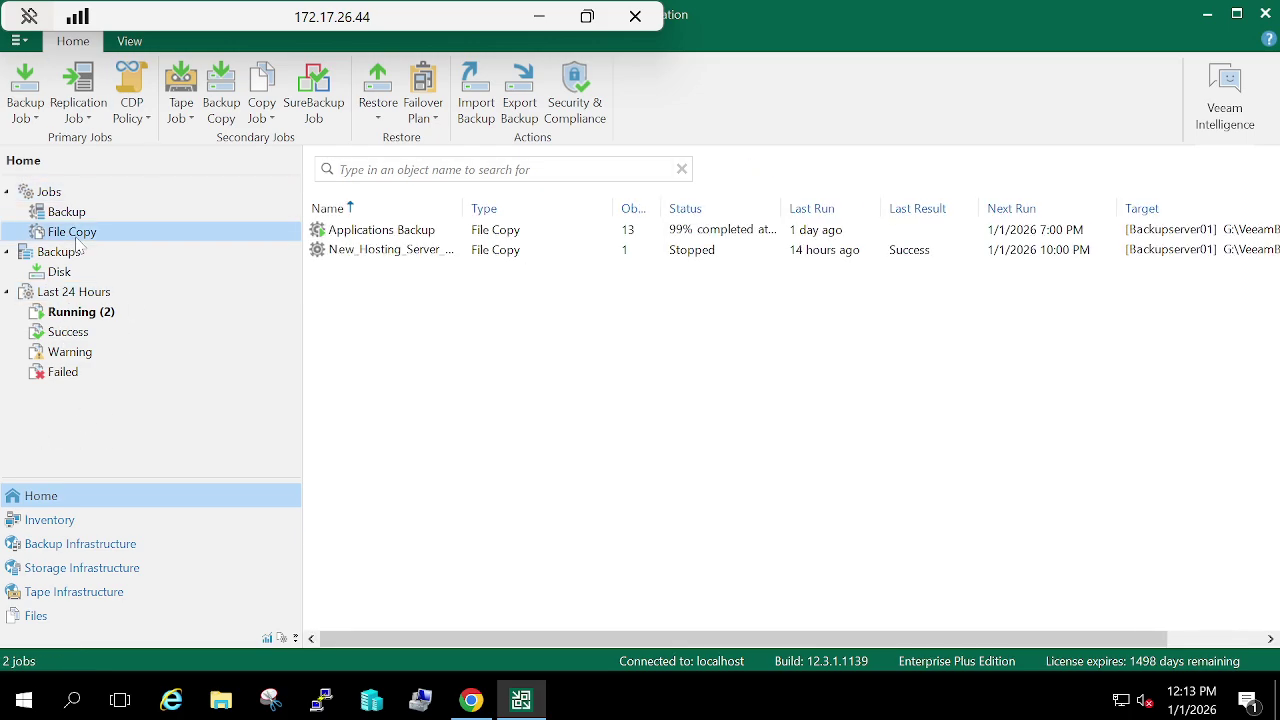
{"action": "left_click", "coordinate": [423, 236]}
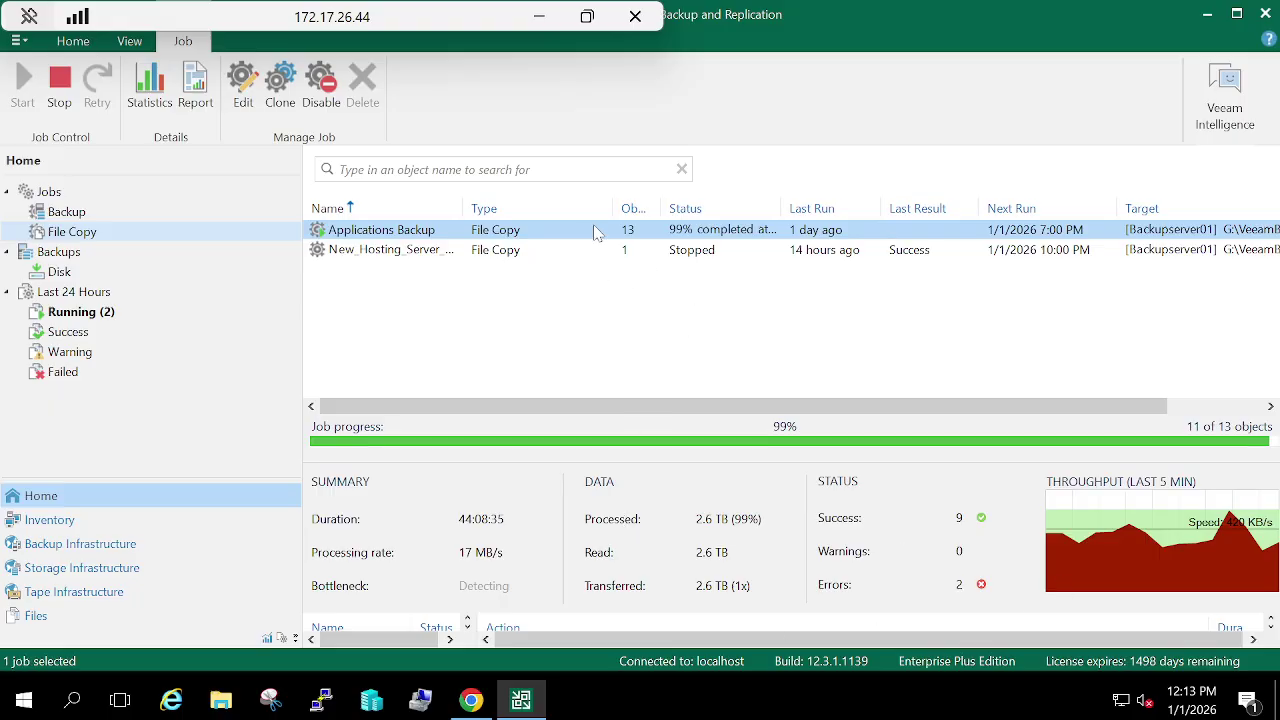
{"action": "double_click", "coordinate": [680, 228]}
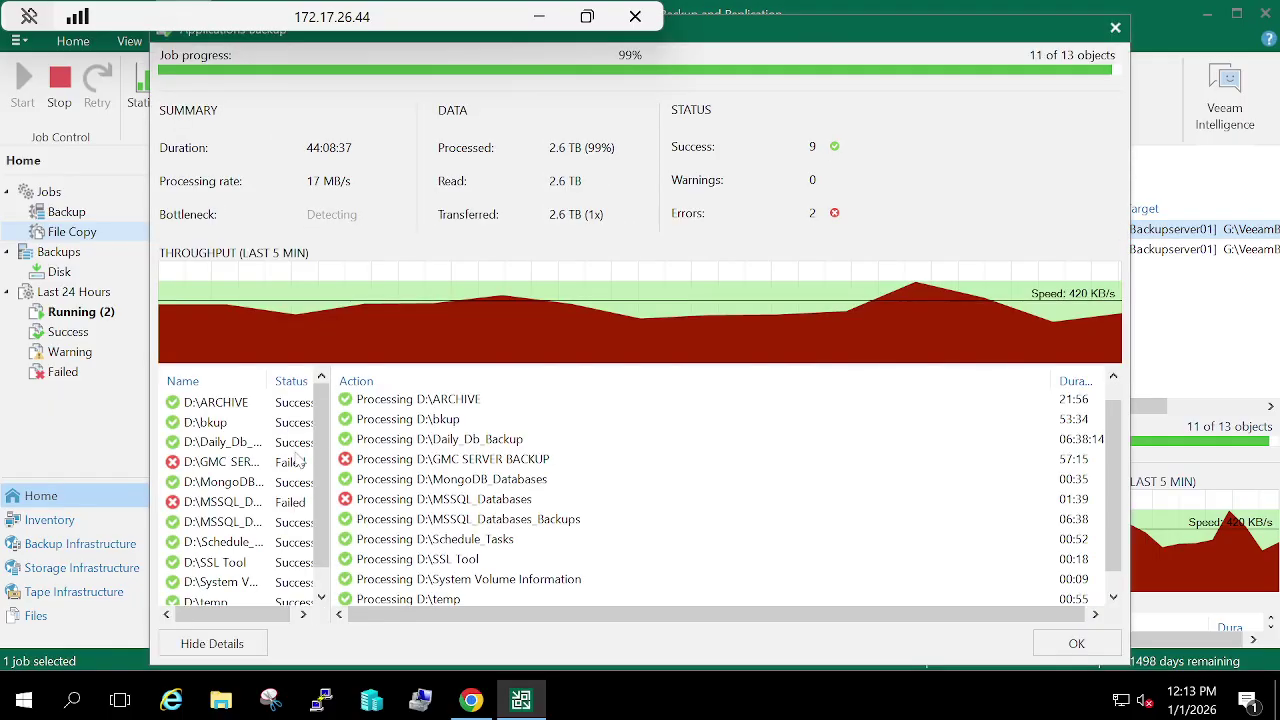
{"action": "mouse_move", "coordinate": [319, 462]}
{"action": "left_mouse_down"}
{"action": "mouse_move", "coordinate": [320, 488]}
{"action": "mouse_move", "coordinate": [322, 458]}
{"action": "left_mouse_up"}
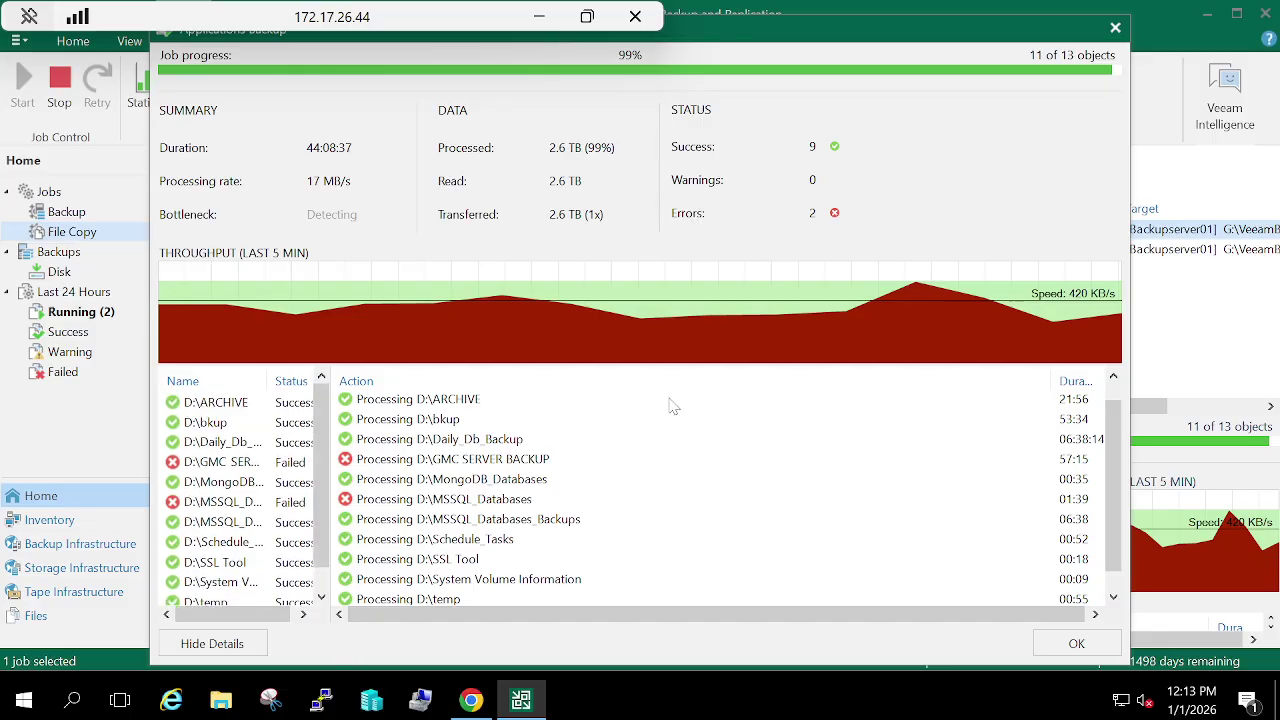
{"action": "left_click", "coordinate": [1115, 27]}
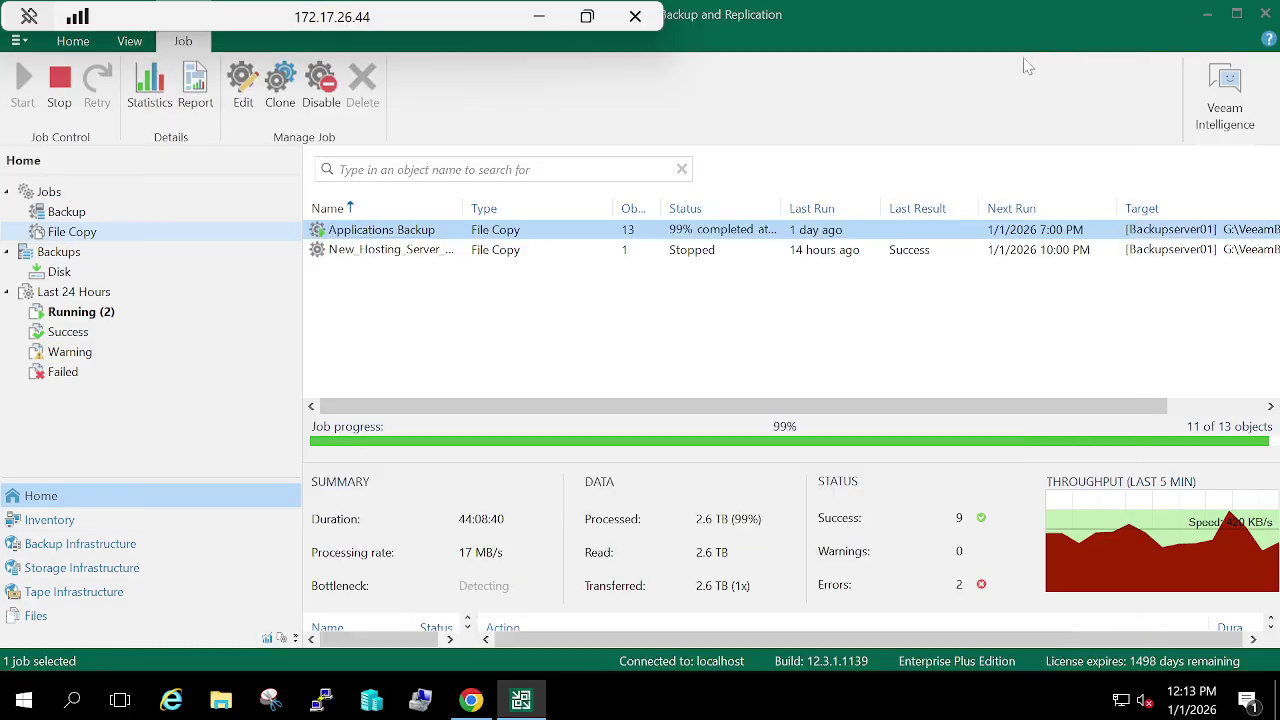
{"action": "left_click", "coordinate": [558, 251]}
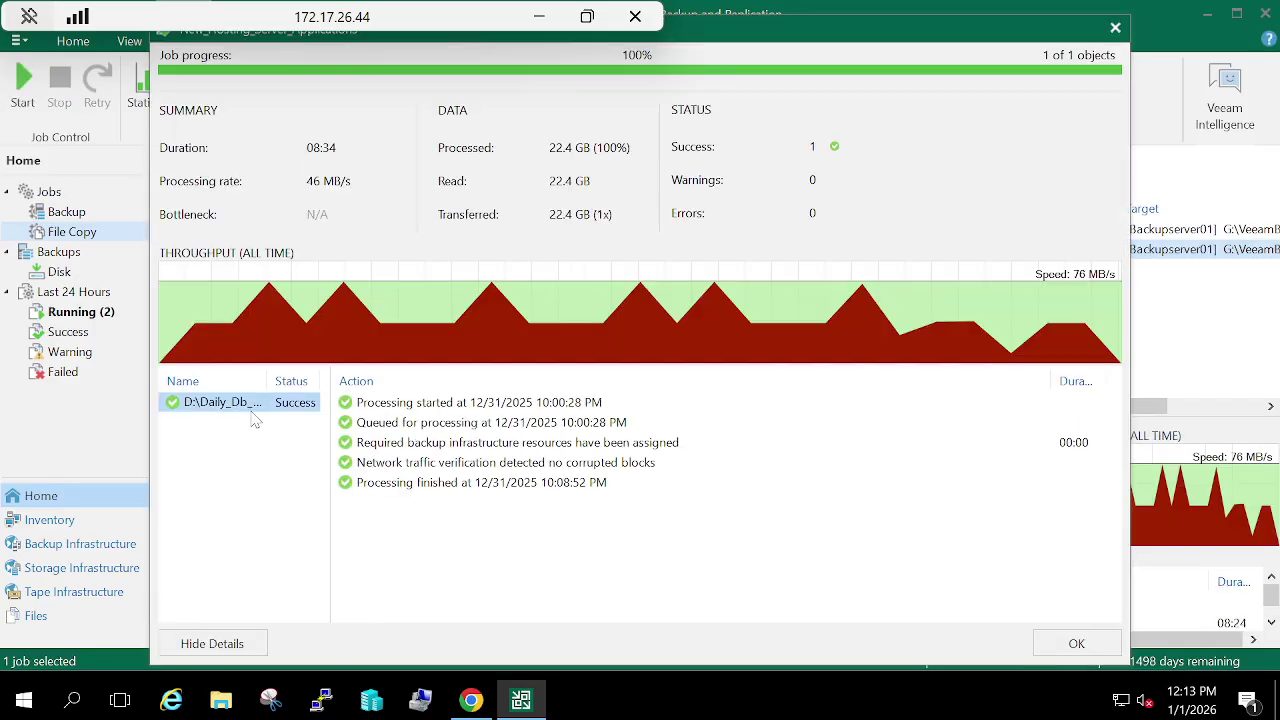
{"action": "left_click", "coordinate": [1113, 33]}
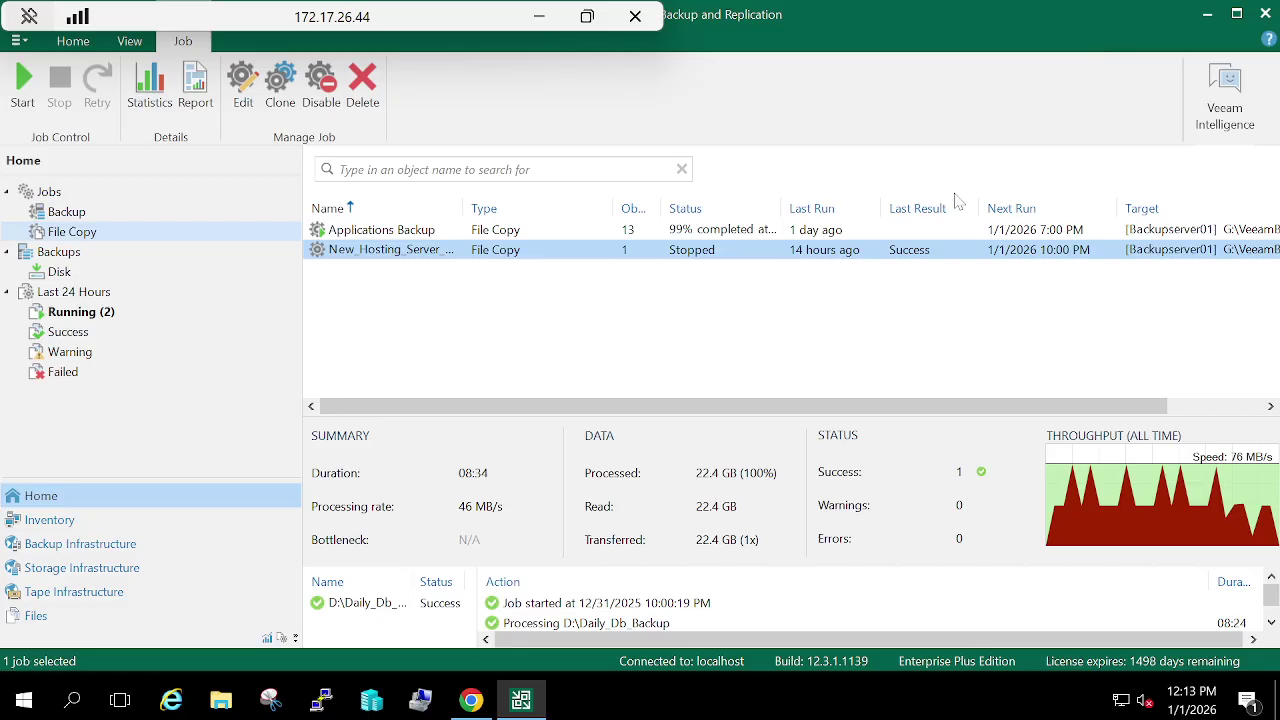
- Look through the backup jobs and the available backup job types, and return to the file copy jobs
{"action": "left_click", "coordinate": [80, 215]}
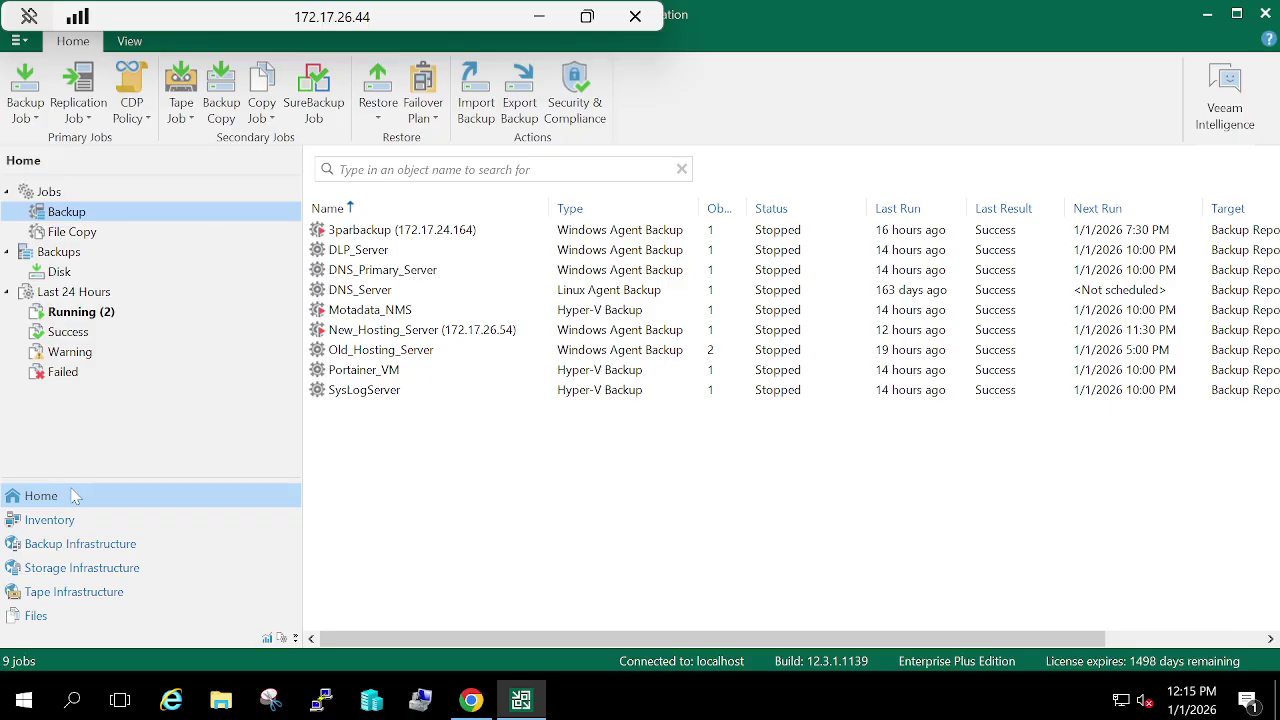
{"action": "left_click", "coordinate": [57, 519]}
{"action": "left_click", "coordinate": [57, 500]}
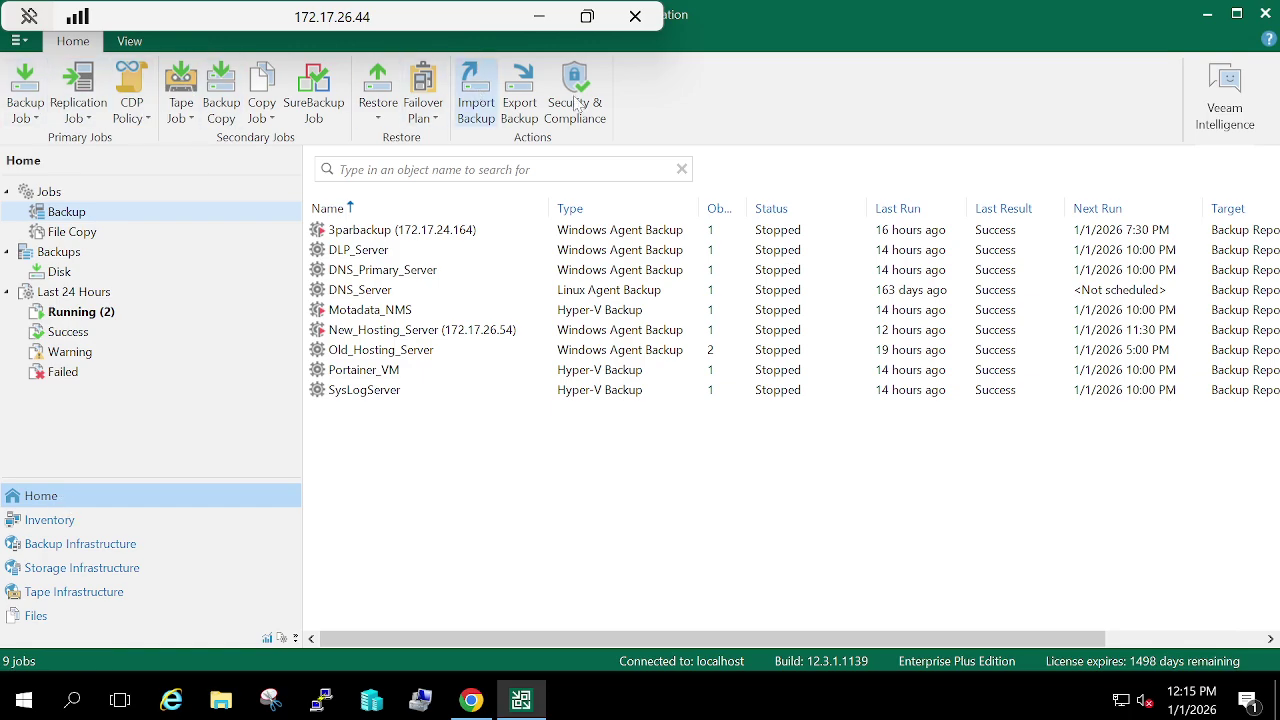
{"action": "left_click", "coordinate": [25, 110]}
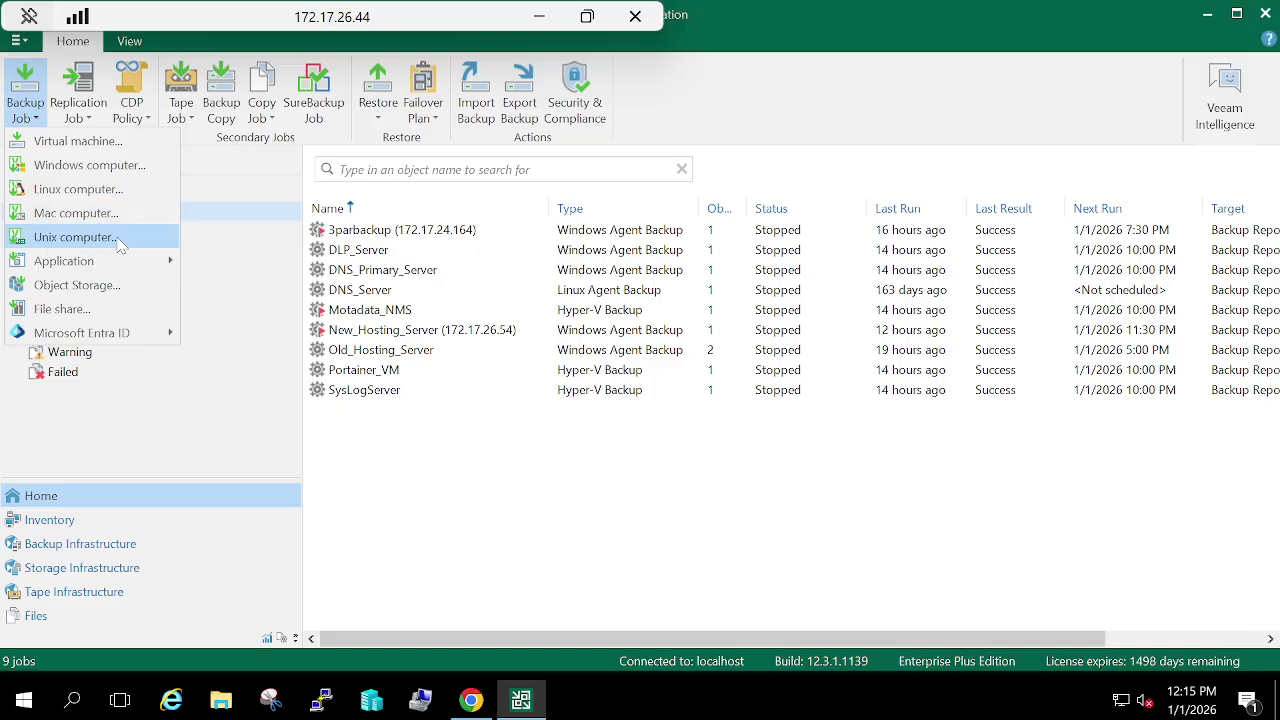
{"action": "left_click", "coordinate": [256, 233]}
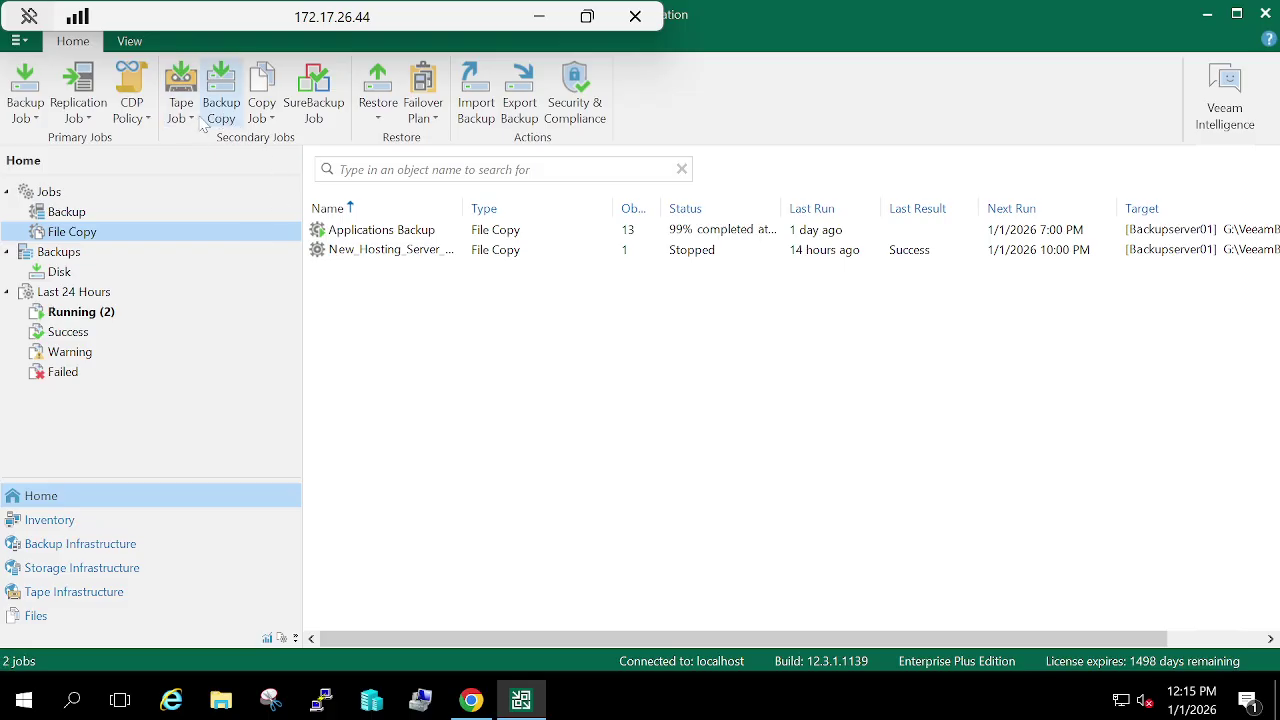
- Start a new file copy job named Test and open the selection of its source files or folders
{"action": "left_click", "coordinate": [268, 119]}
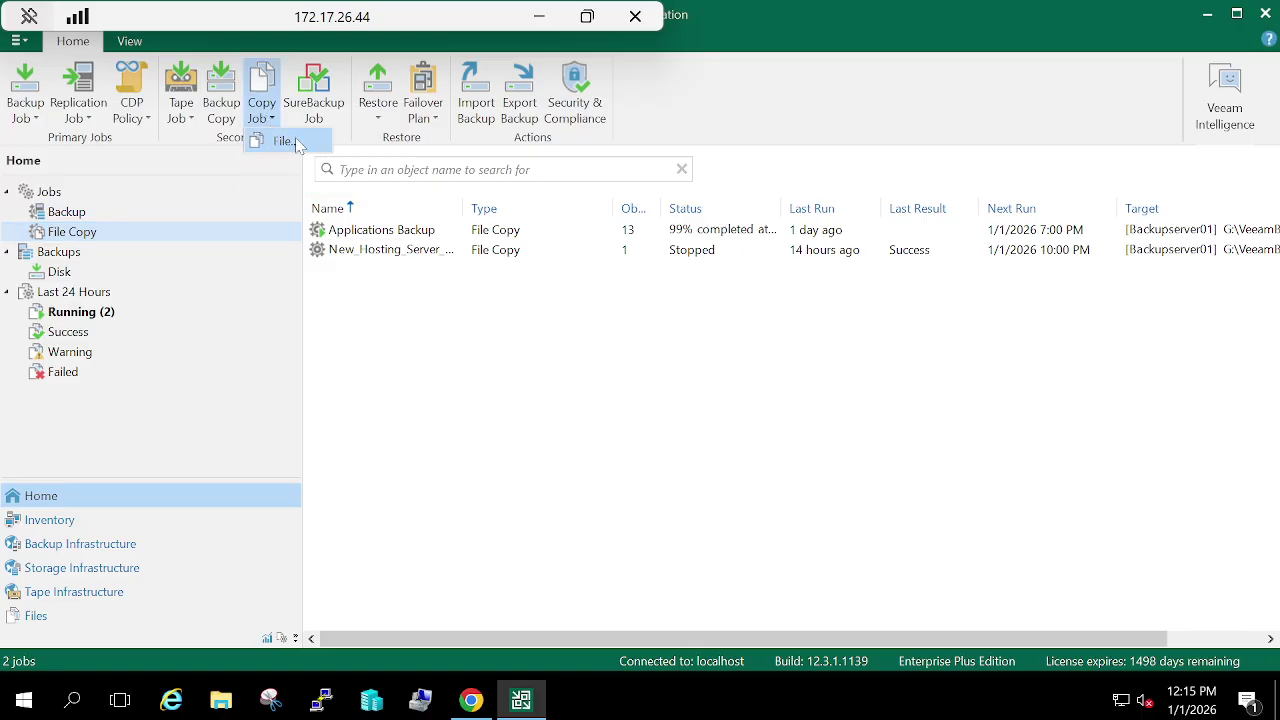
{"action": "left_click", "coordinate": [284, 143]}
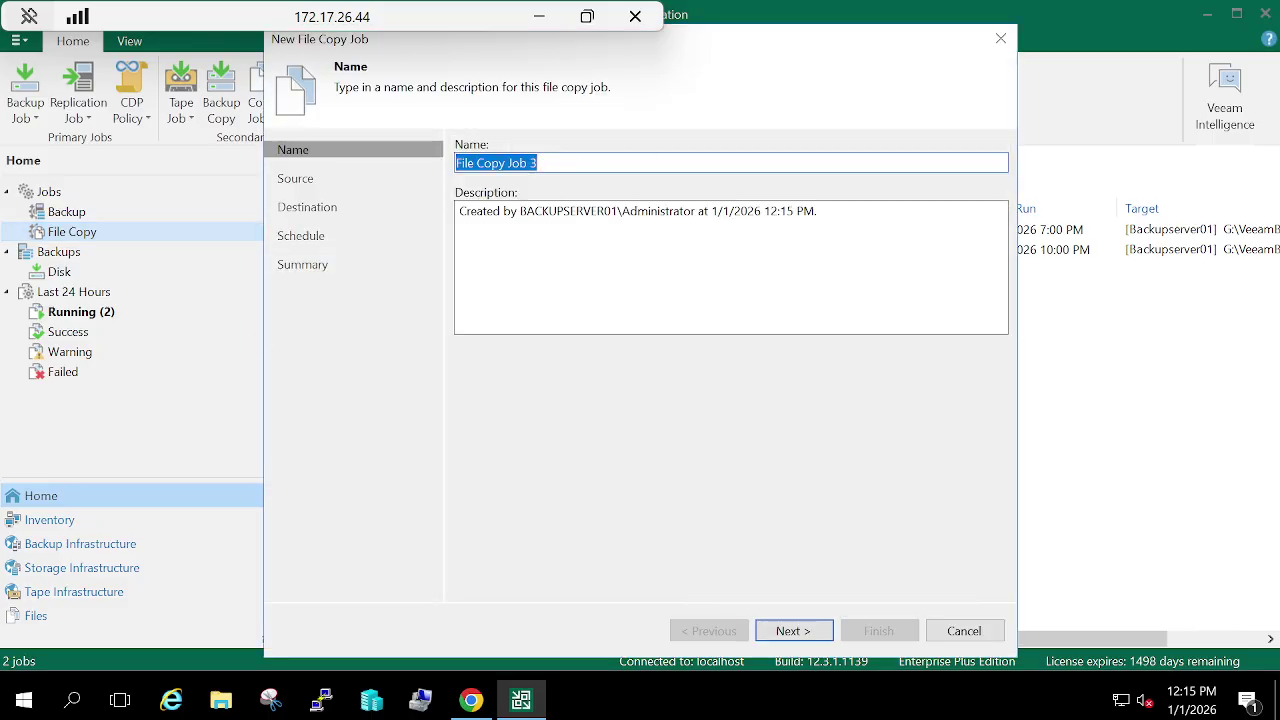
{"action": "key", "text": "BackSpace"}
{"action": "type", "text": "Test"}
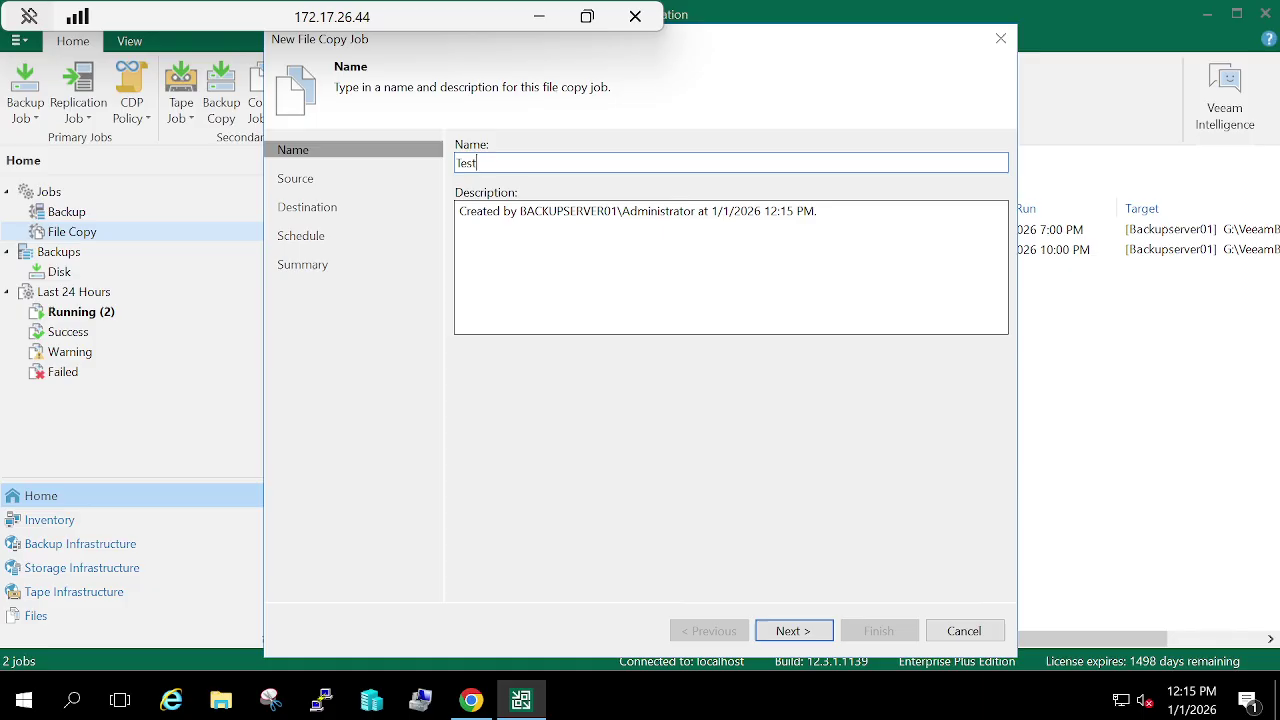
{"action": "left_click_drag", "start_coordinate": [820, 212], "coordinate": [511, 212]}
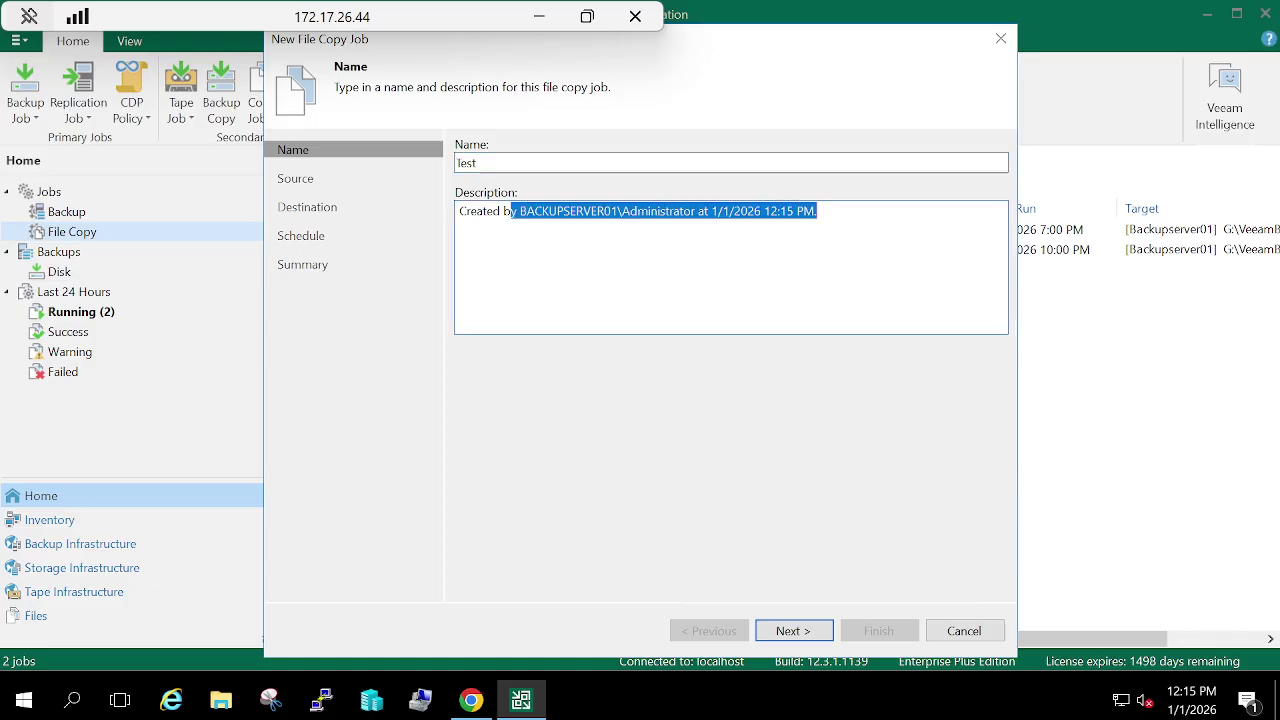
{"action": "left_click", "coordinate": [797, 639]}
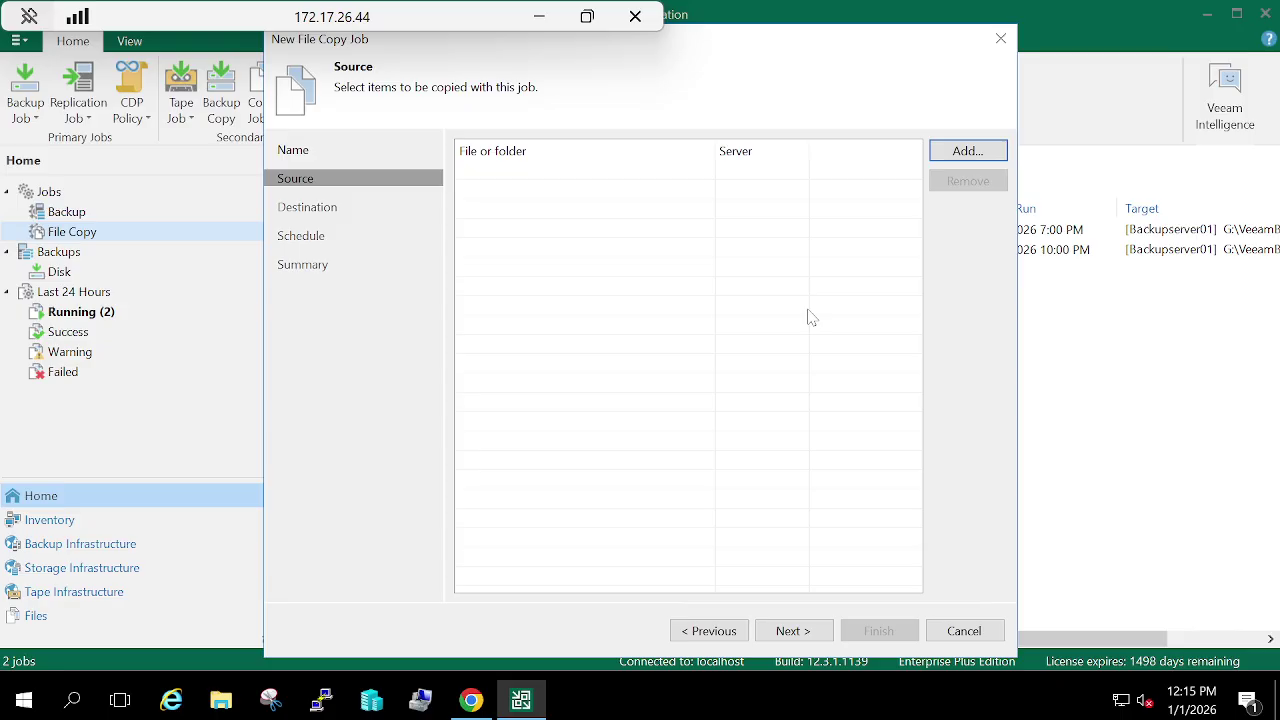
{"action": "left_click", "coordinate": [967, 152]}
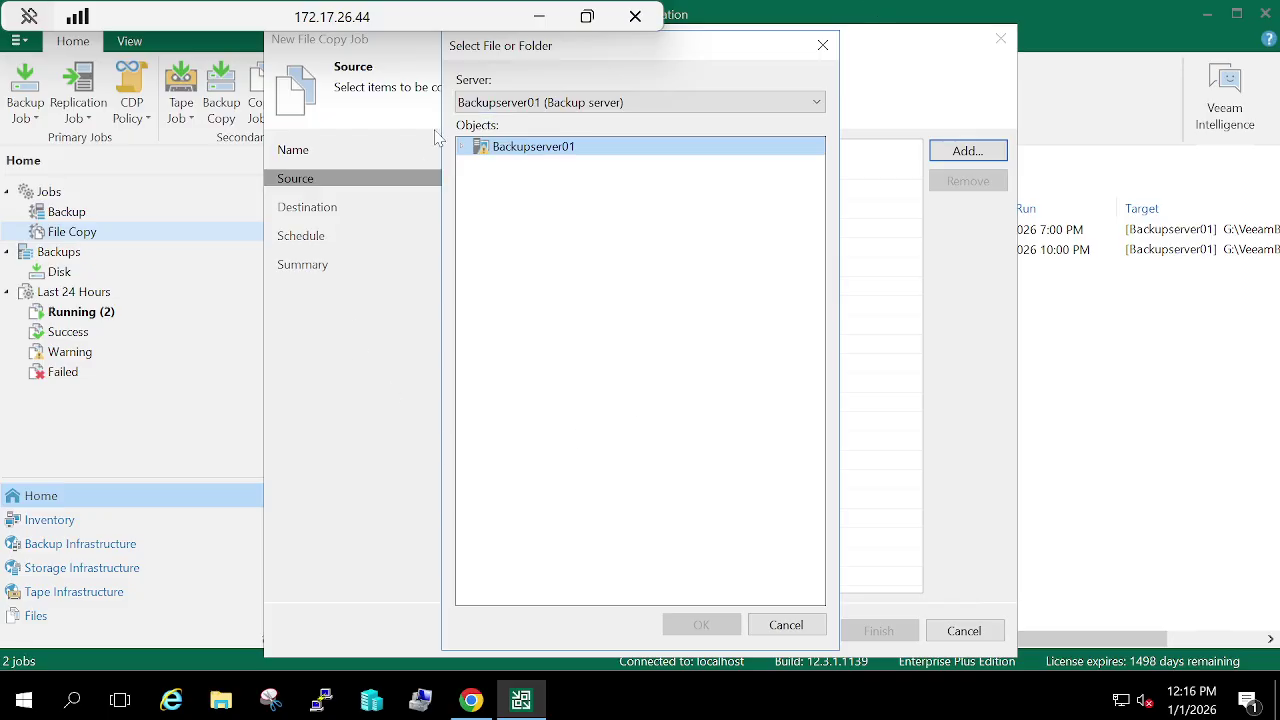
- Compare the drives listed under Backupserver01 with the server's drives in File Explorer
{"action": "left_click", "coordinate": [462, 148]}
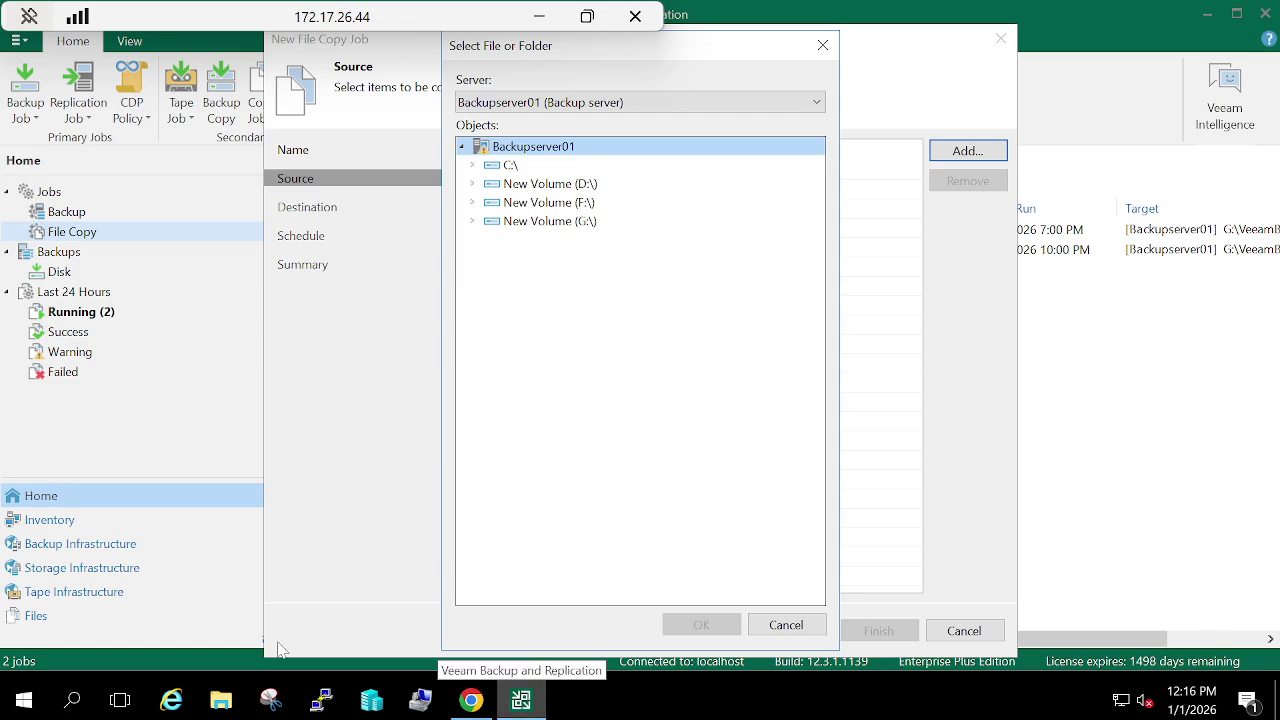
{"action": "left_click", "coordinate": [220, 702]}
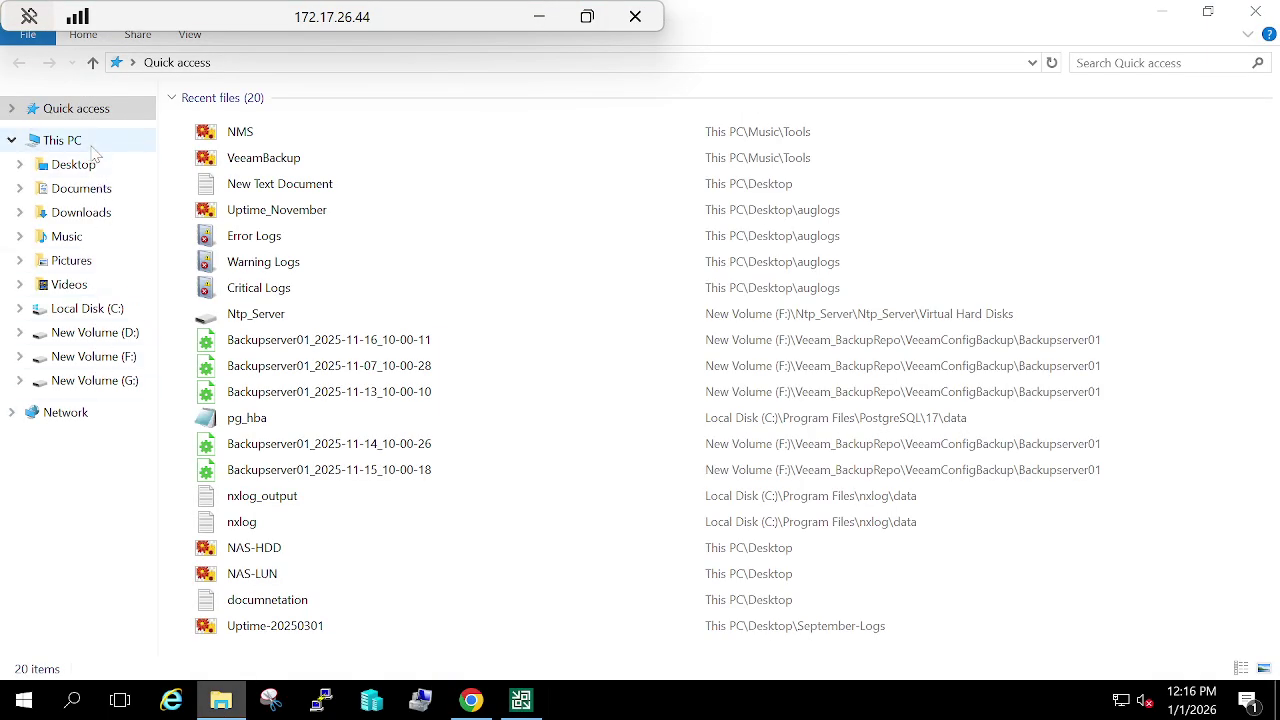
{"action": "left_click", "coordinate": [62, 140]}
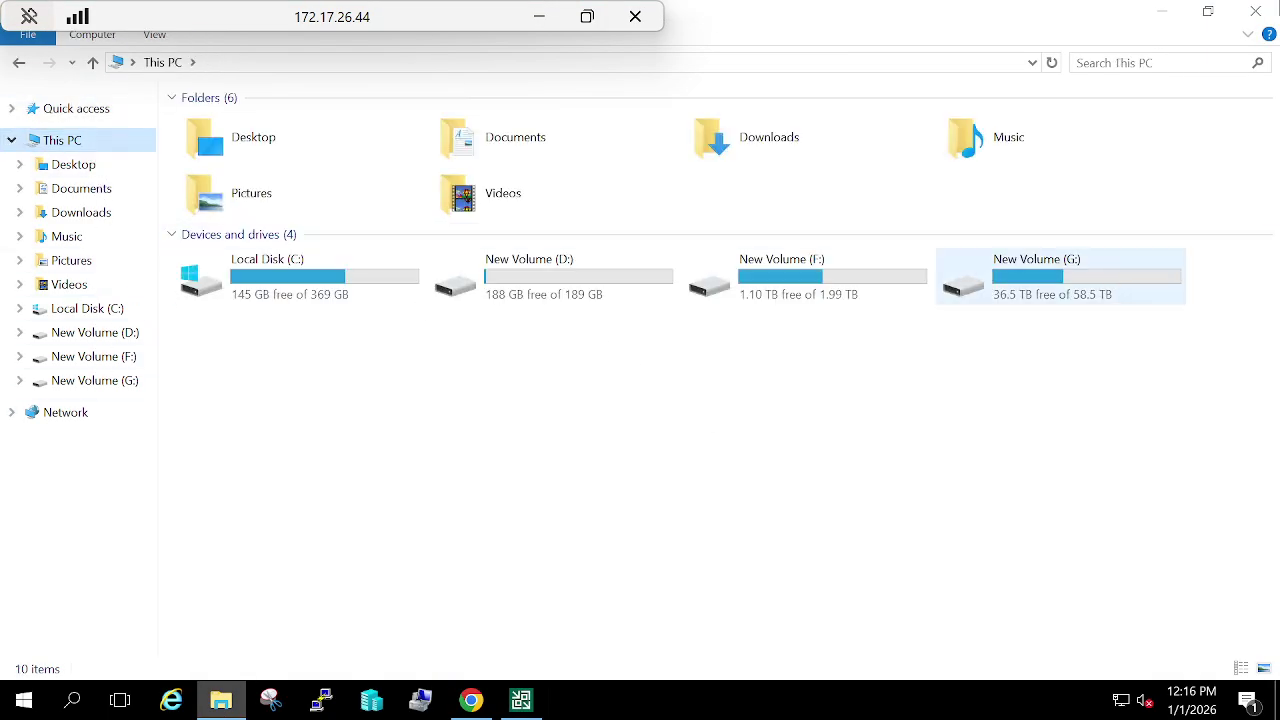
{"action": "left_click", "coordinate": [1255, 11]}
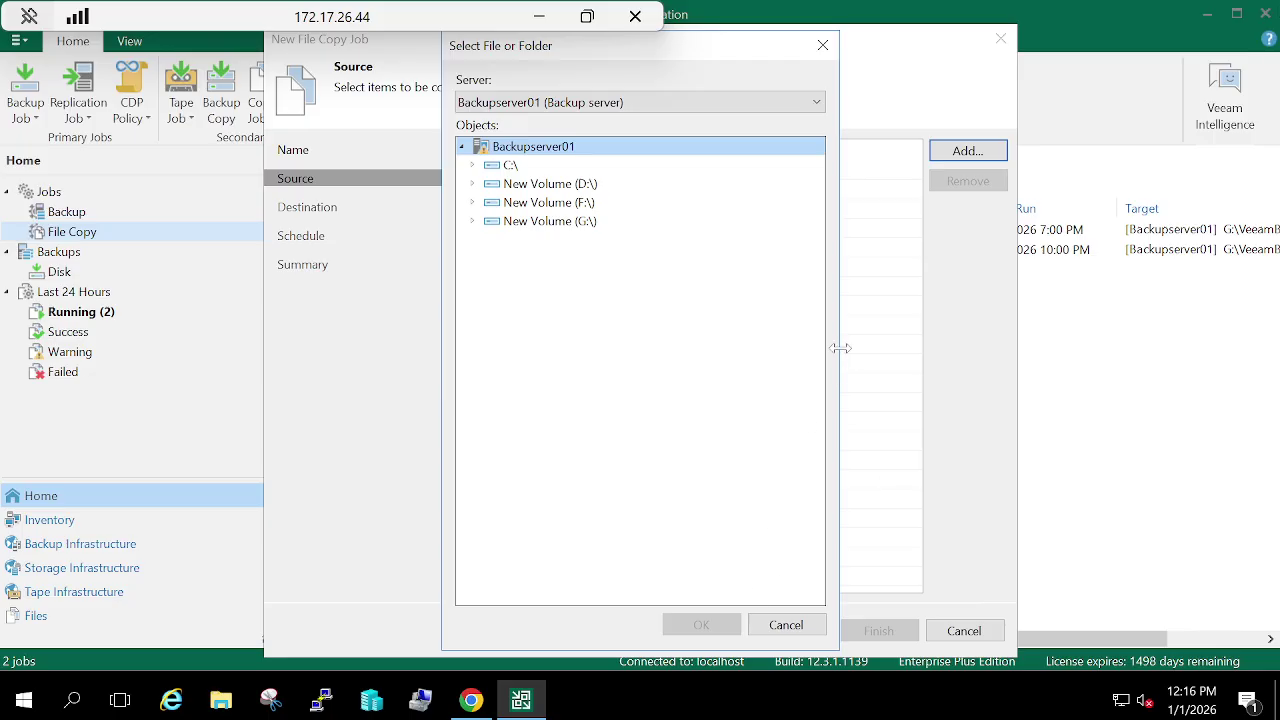
- Add the Download data folder on drive D:\ of server 172.17.26.34 as the copy job's source
{"action": "left_click", "coordinate": [578, 101]}
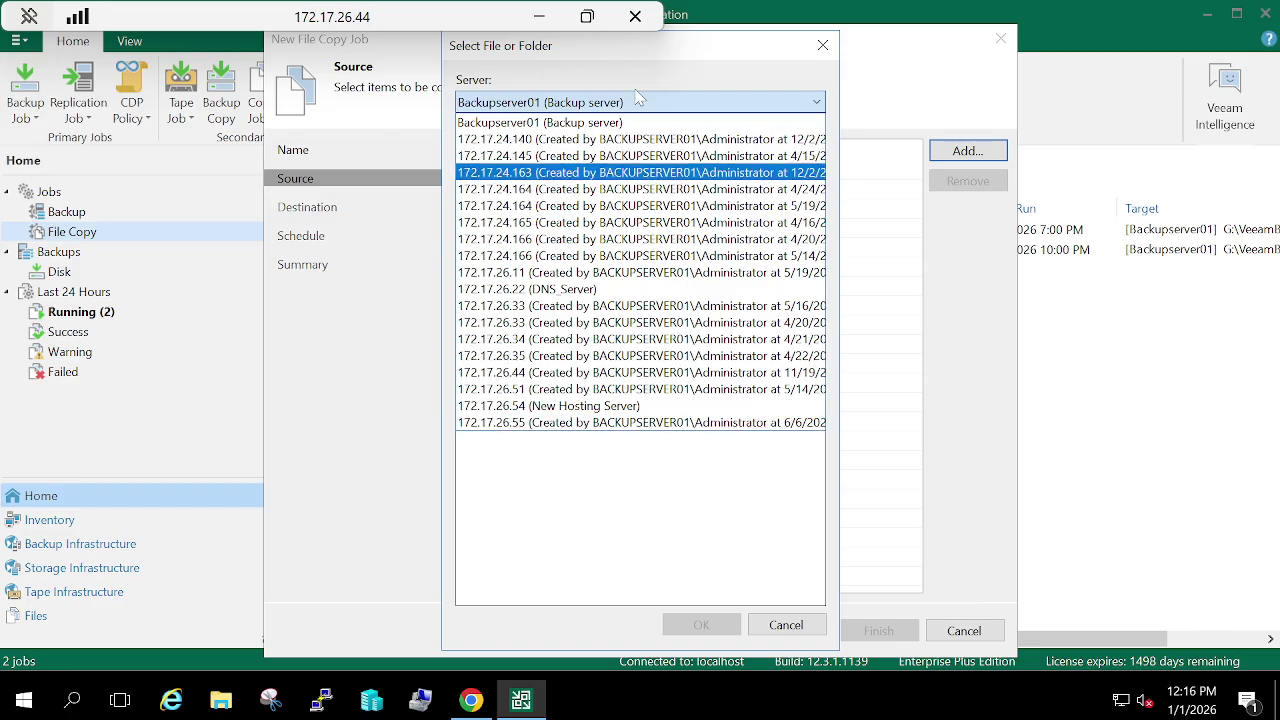
{"action": "left_click", "coordinate": [572, 343]}
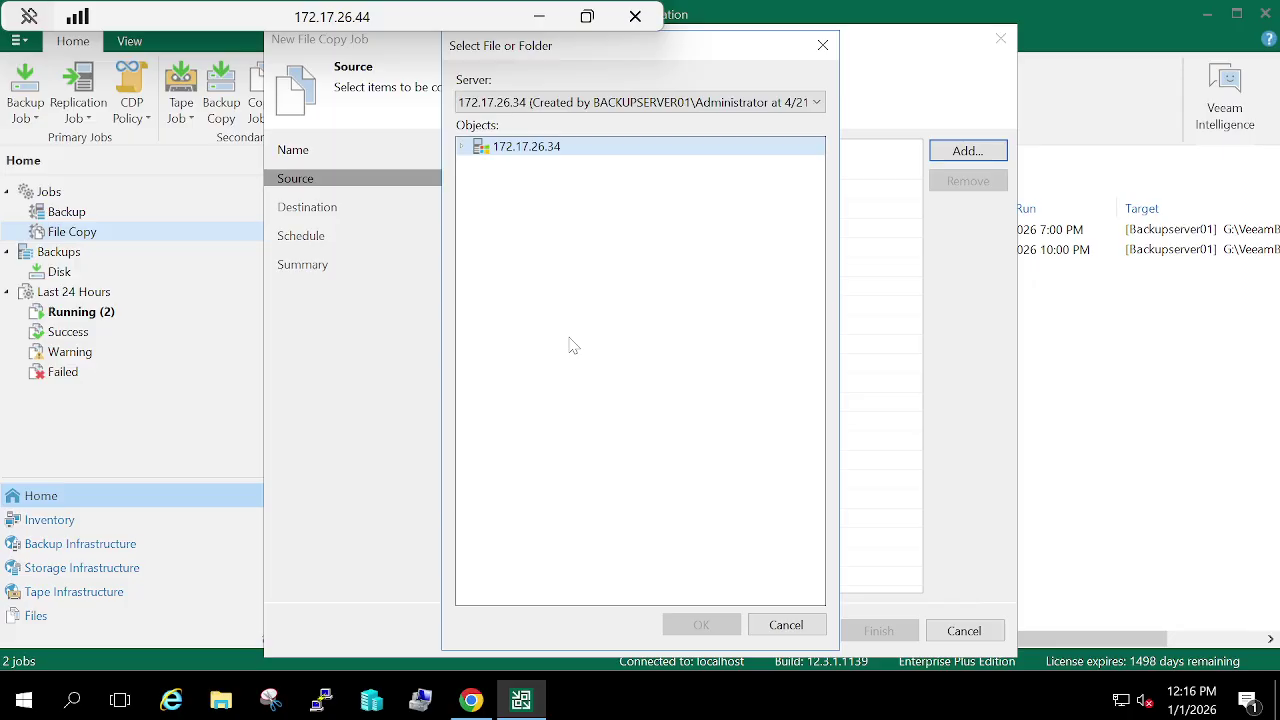
{"action": "left_click", "coordinate": [459, 142]}
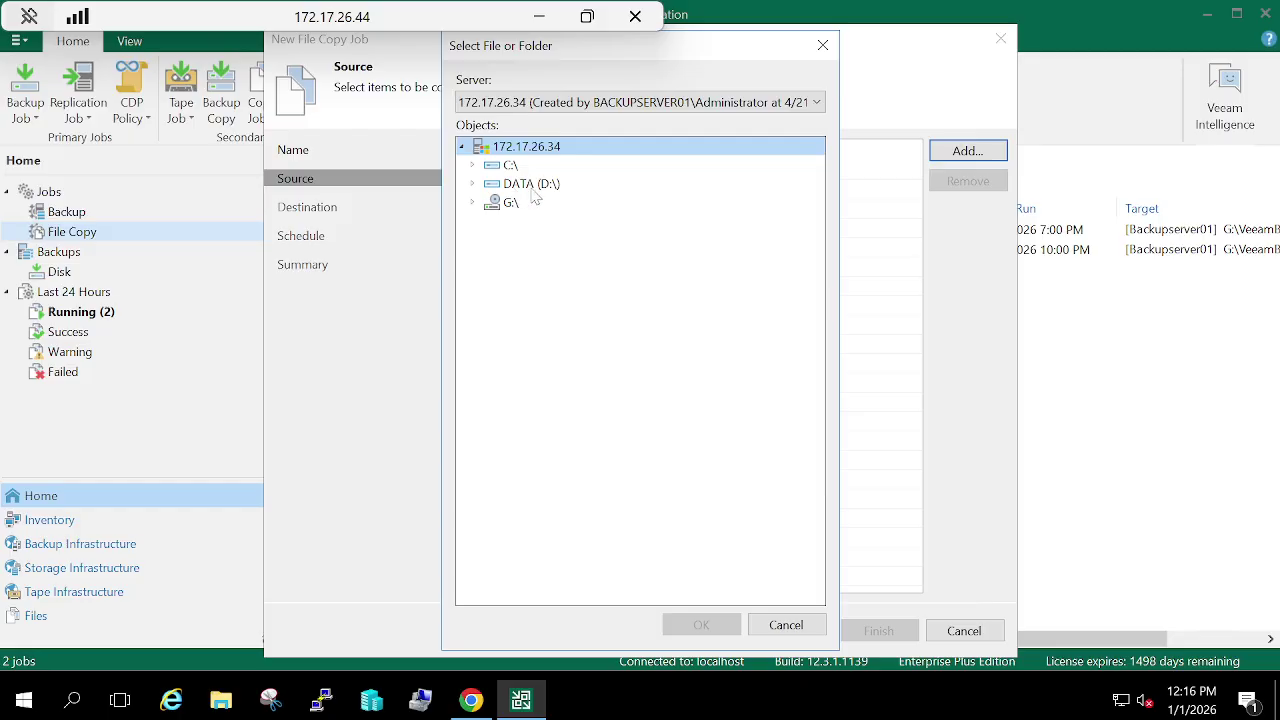
{"action": "left_click", "coordinate": [476, 190]}
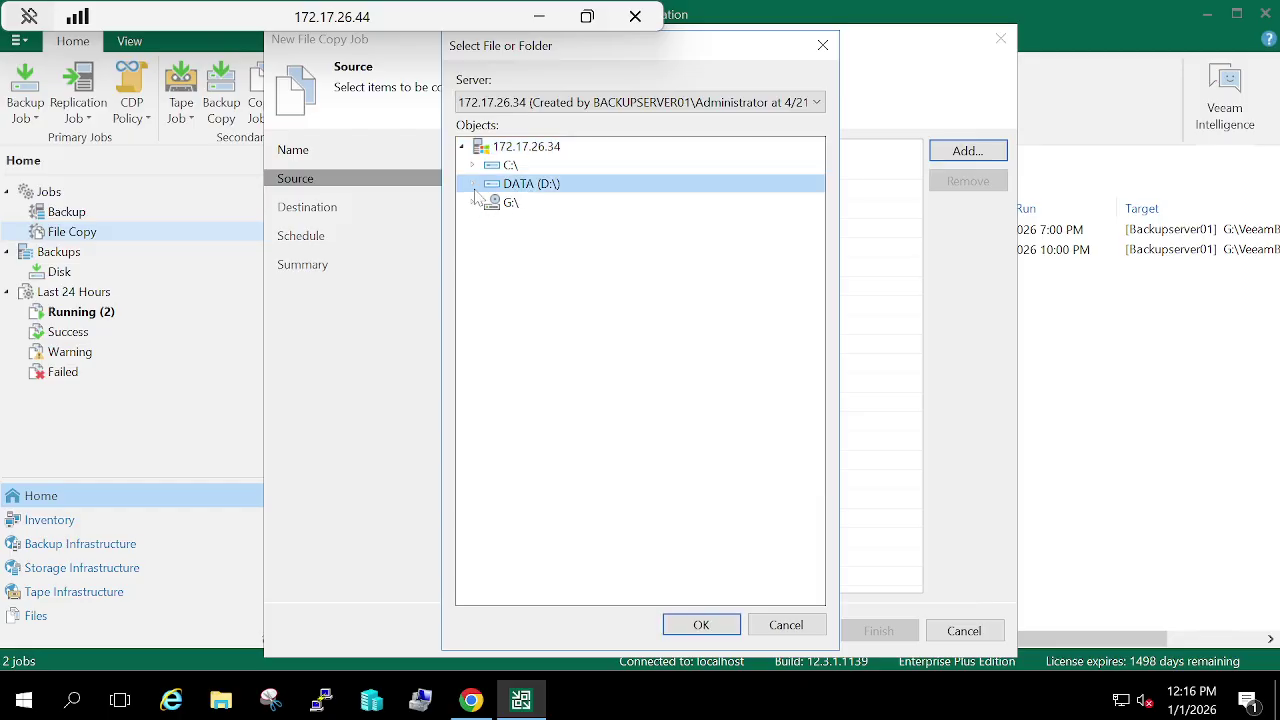
{"action": "left_click", "coordinate": [473, 185]}
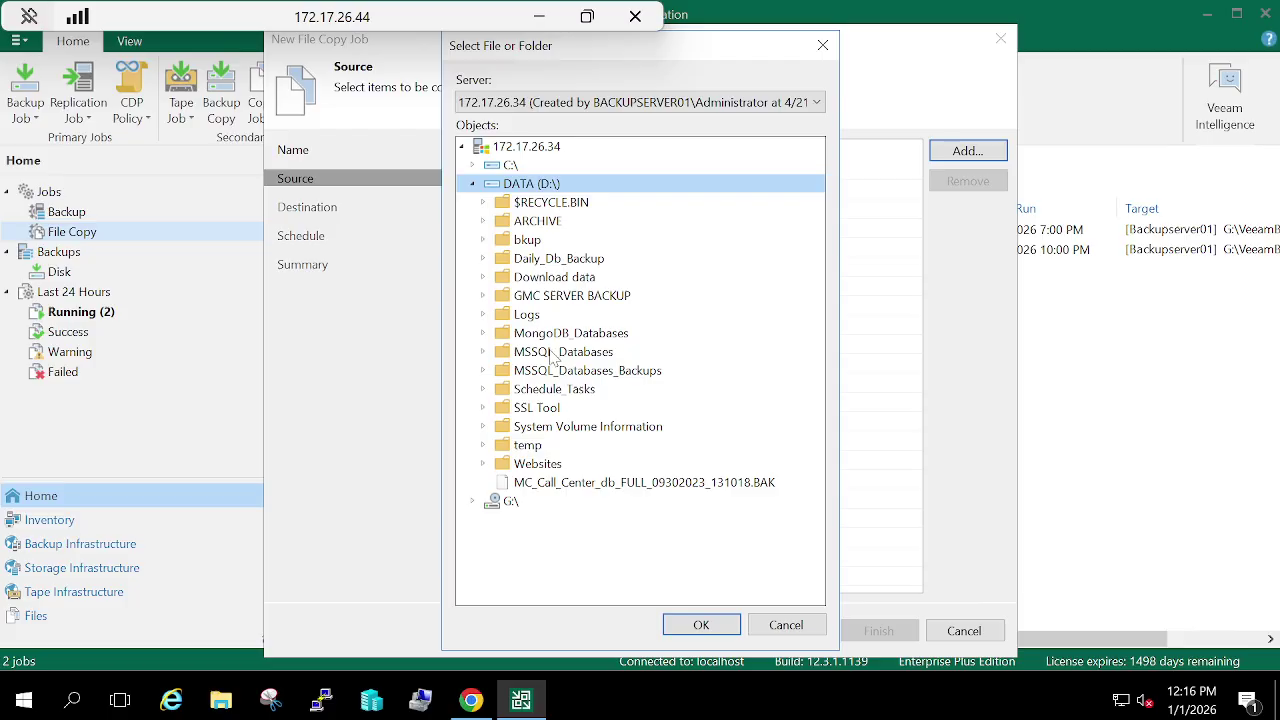
{"action": "left_click", "coordinate": [544, 283]}
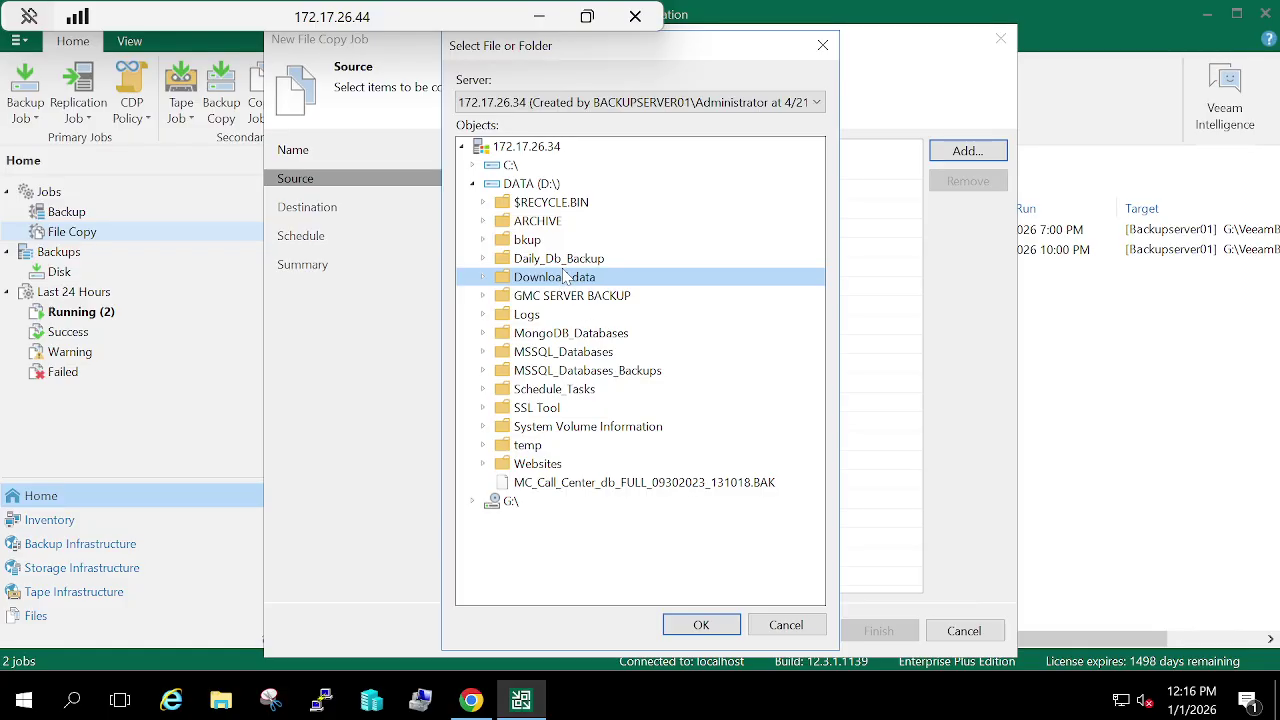
{"action": "left_click", "coordinate": [701, 626]}
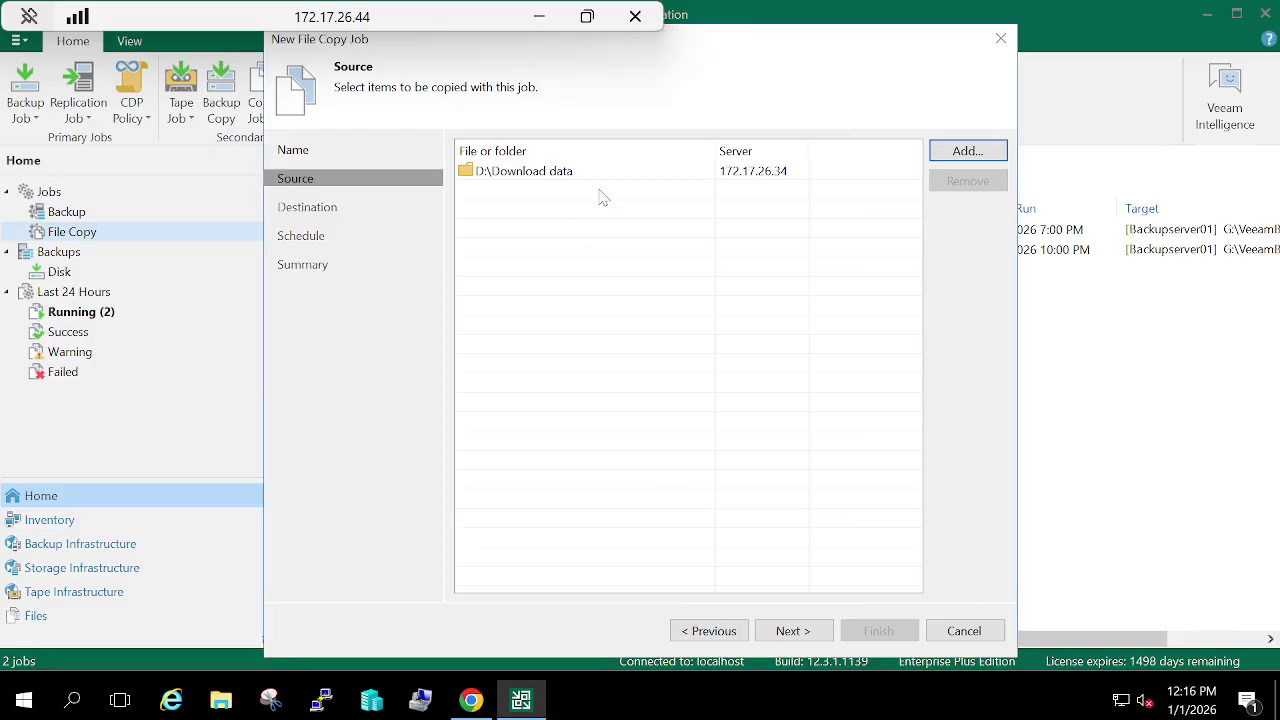
- Create a folder named Test_FolderBackup inside G:\VeeamBackup on Backupserver01 while choosing the copy job's destination
{"action": "left_click", "coordinate": [784, 631]}
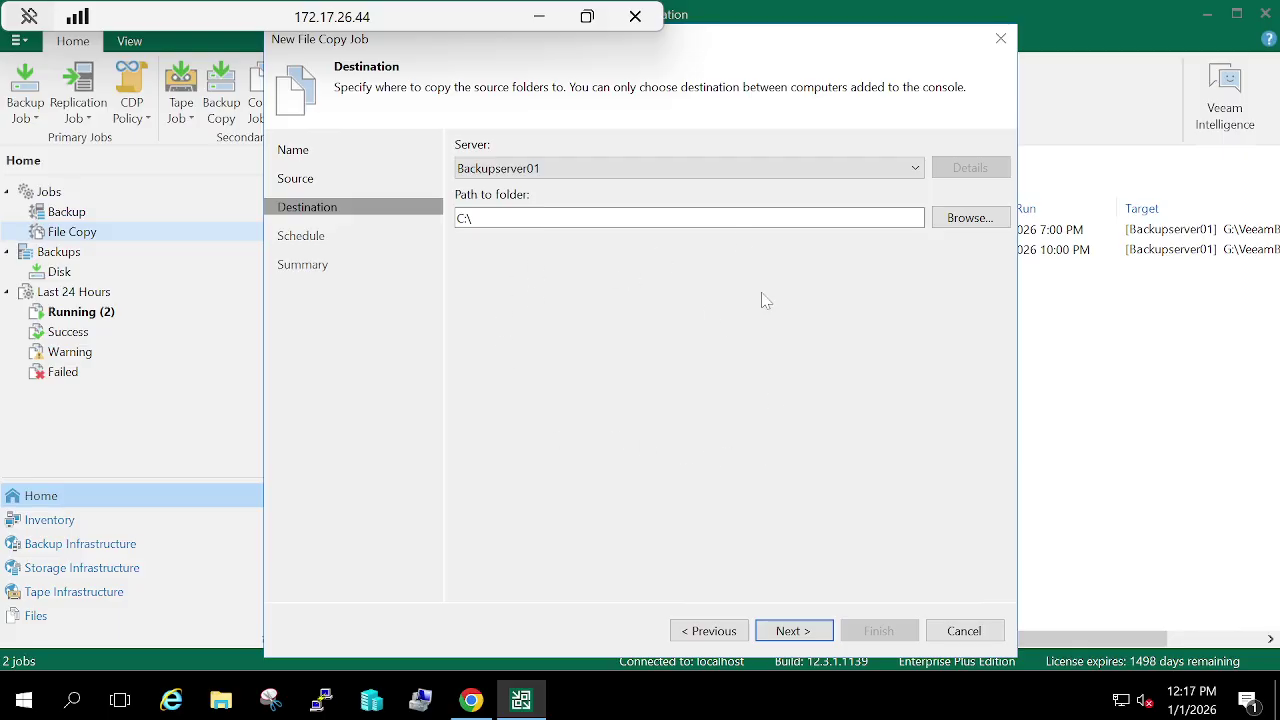
{"action": "left_click", "coordinate": [964, 222]}
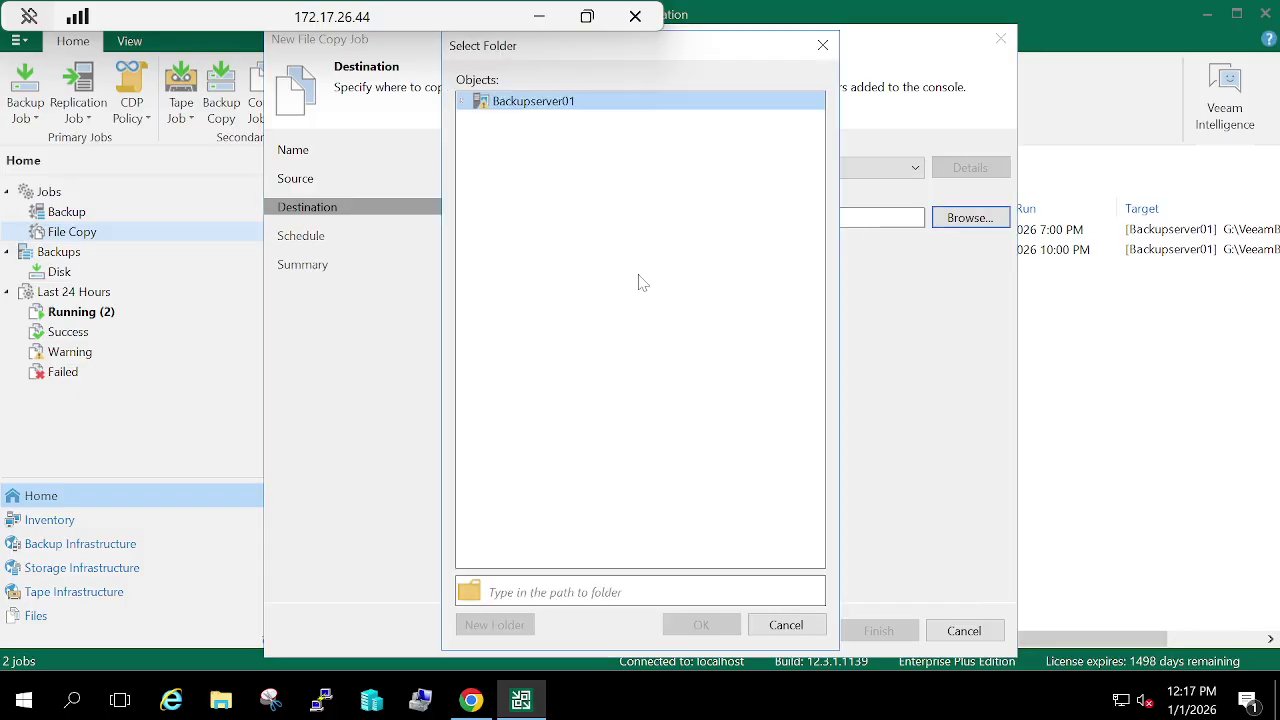
{"action": "left_click", "coordinate": [461, 103]}
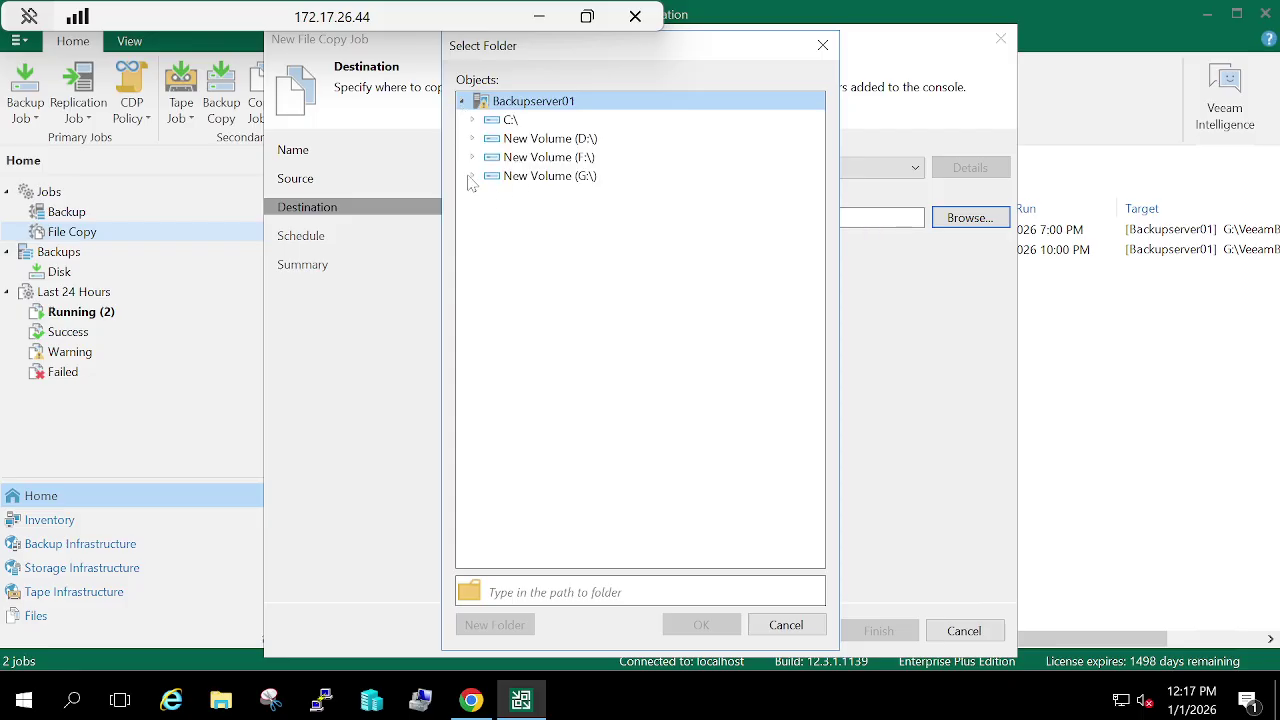
{"action": "left_click", "coordinate": [522, 180]}
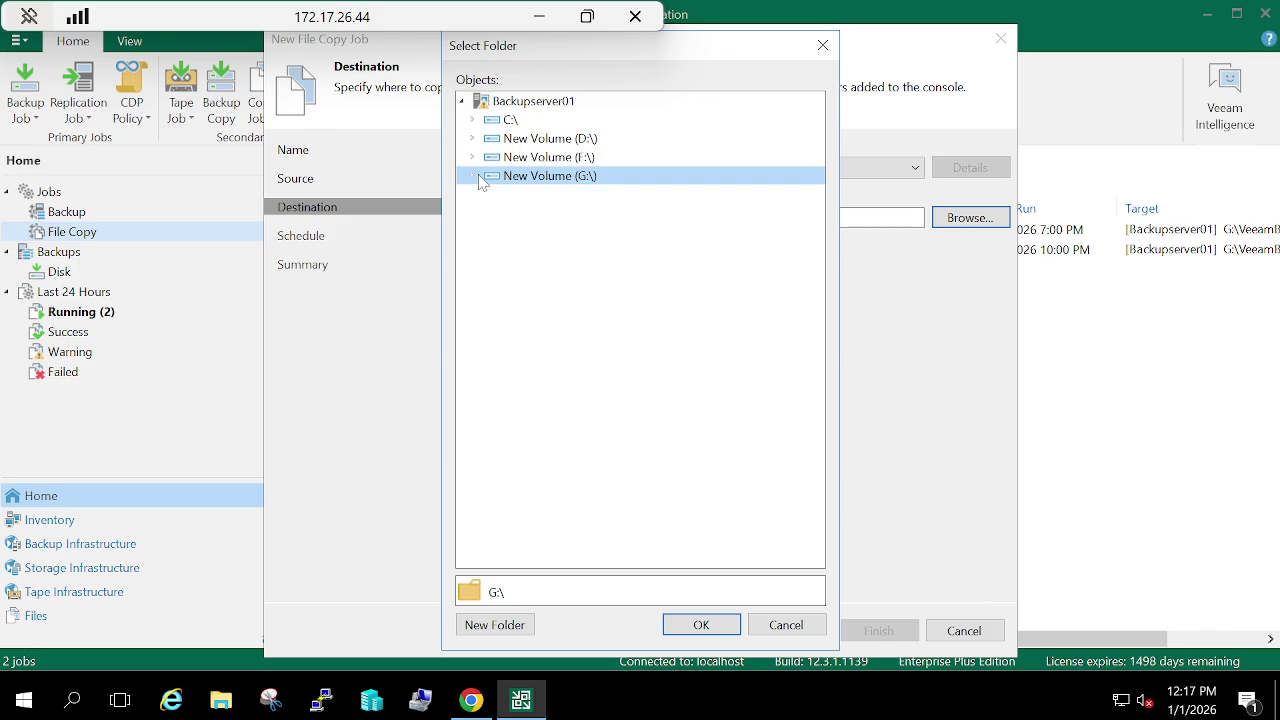
{"action": "left_click", "coordinate": [472, 177]}
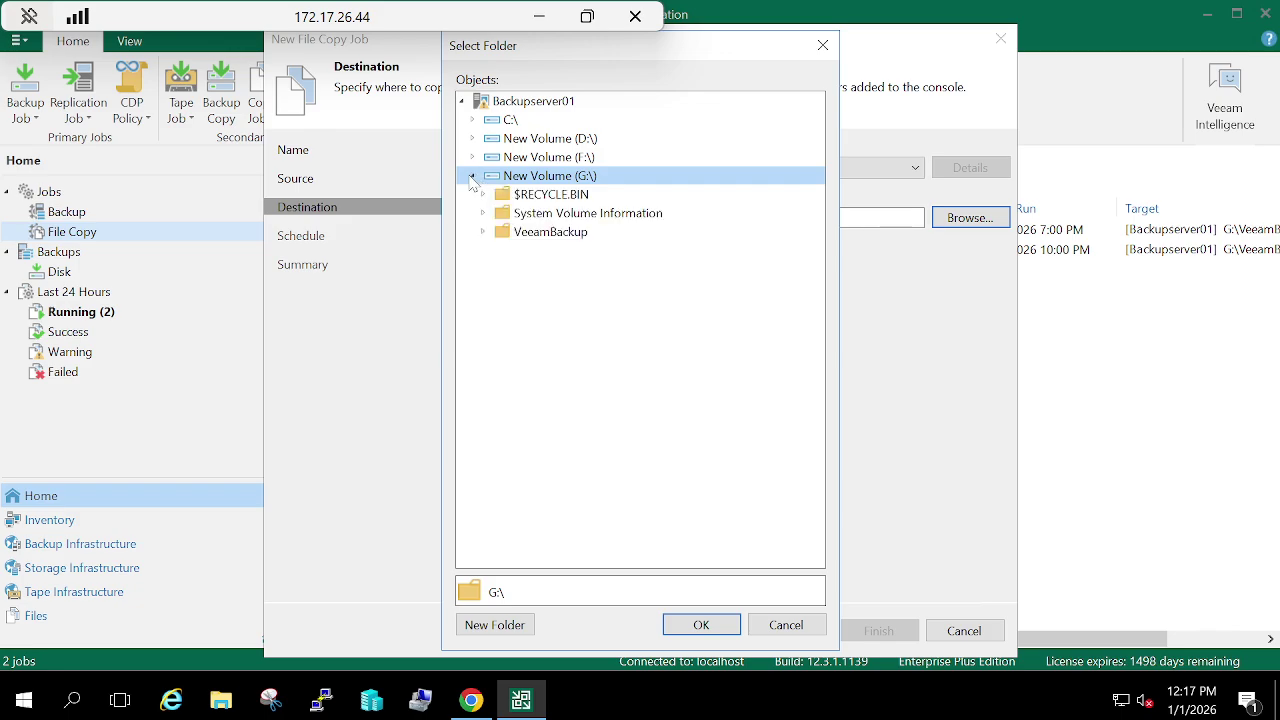
{"action": "left_click", "coordinate": [485, 234]}
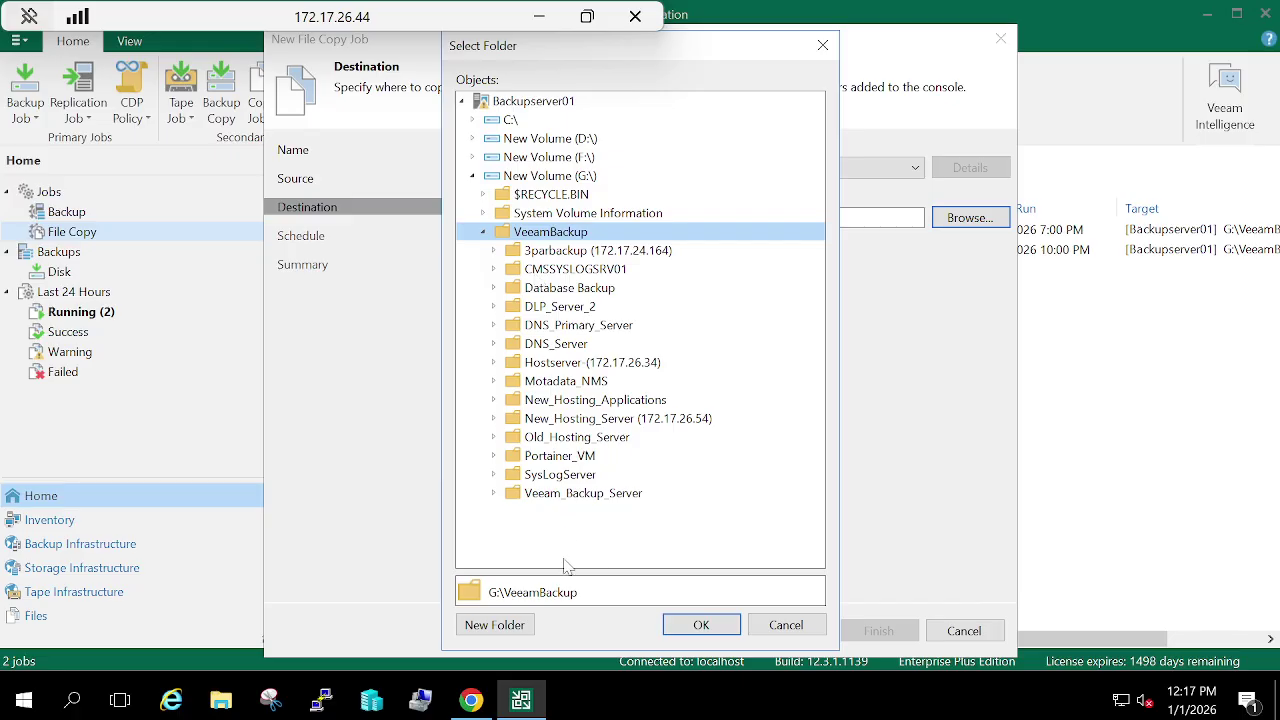
{"action": "left_click", "coordinate": [500, 627]}
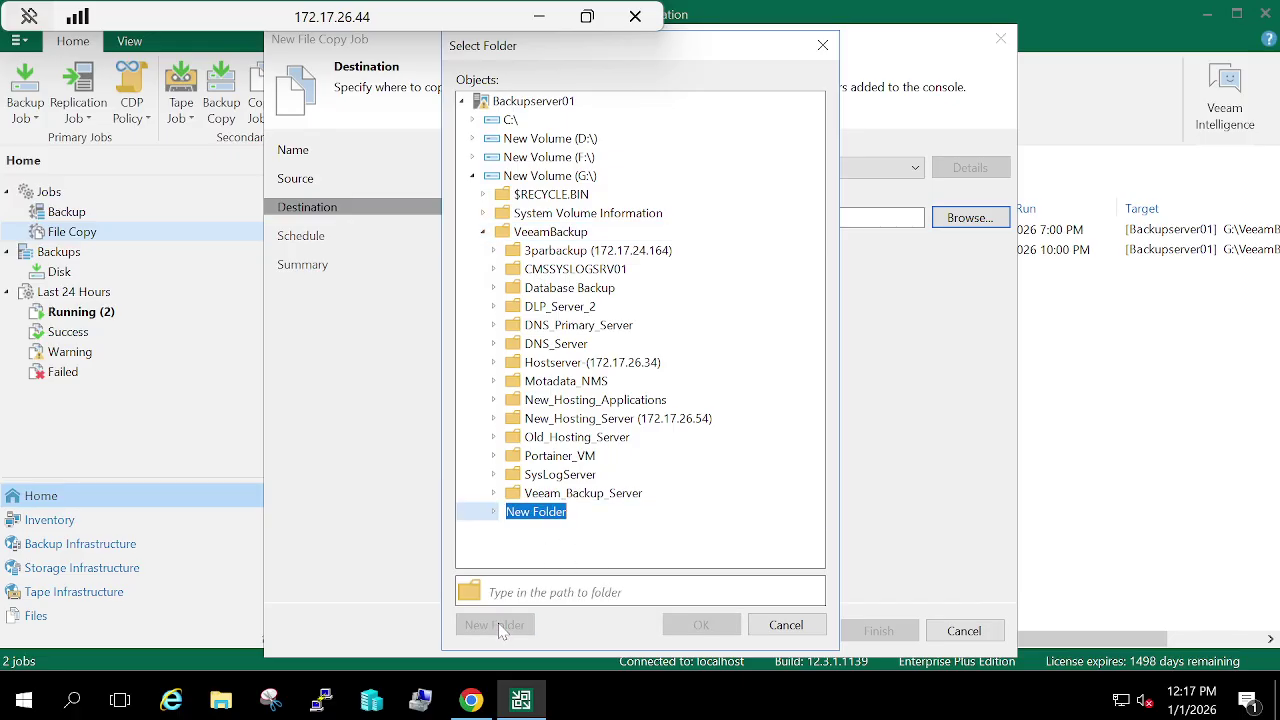
{"action": "type", "text": "Test_Fo"}
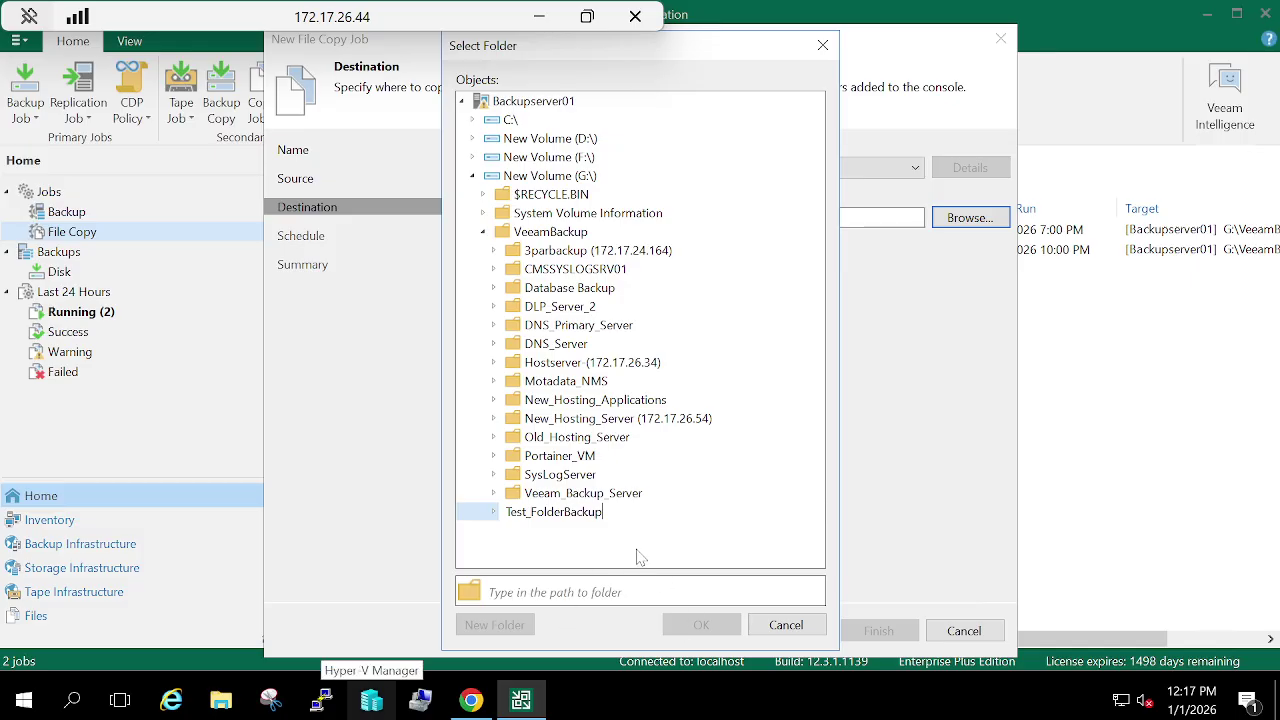
{"action": "left_click", "coordinate": [617, 522]}
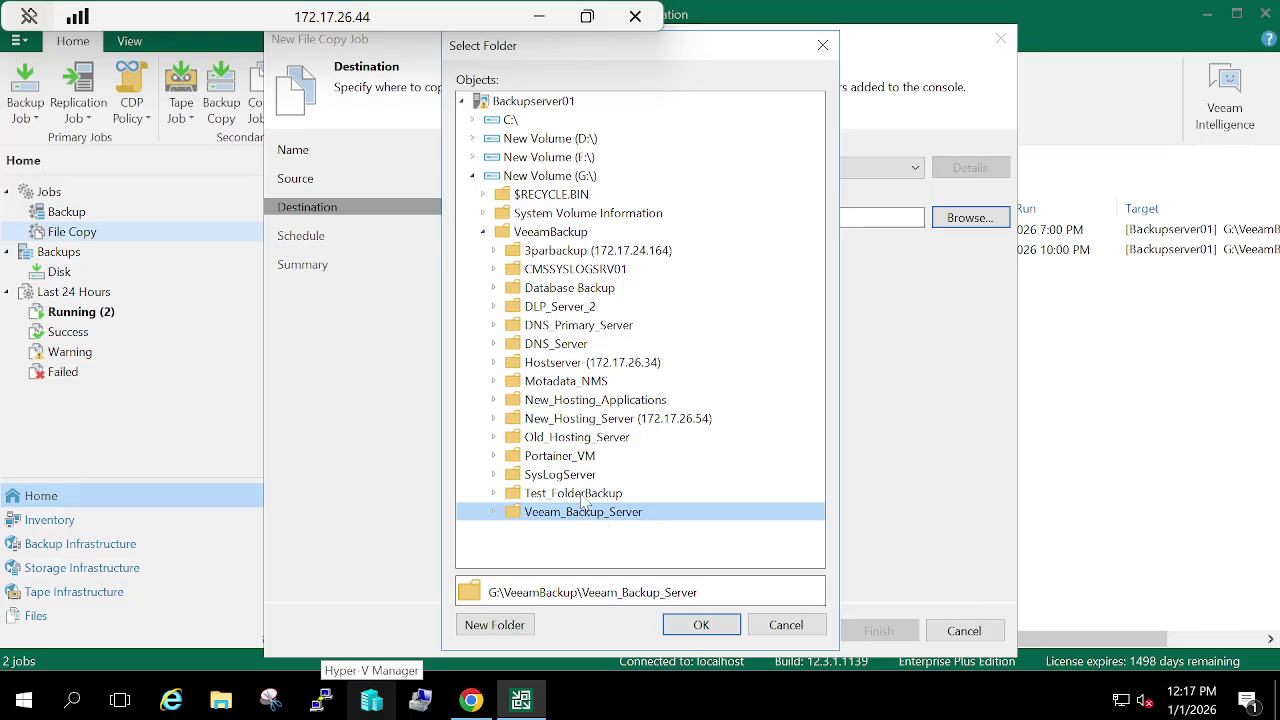
- Set G:\VeeamBackup\Test_FolderBackup as the job's destination and continue to the scheduling options
{"action": "left_click", "coordinate": [578, 496]}
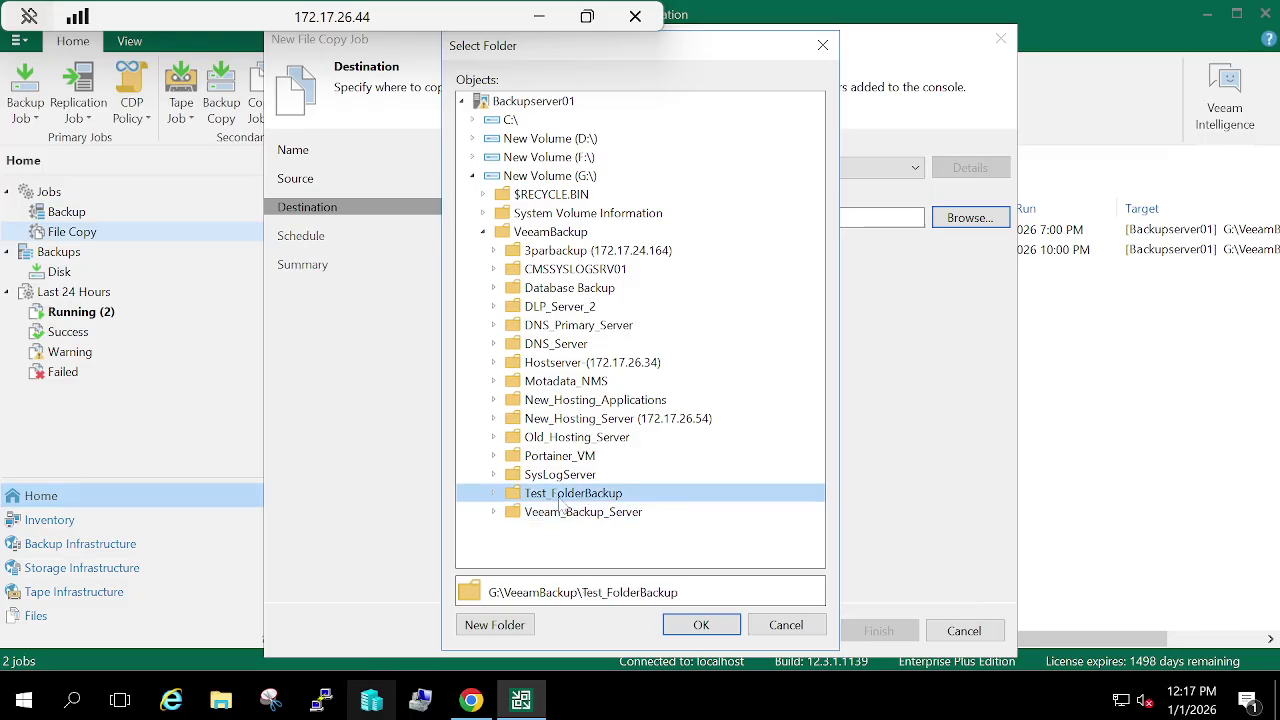
{"action": "left_click", "coordinate": [703, 626]}
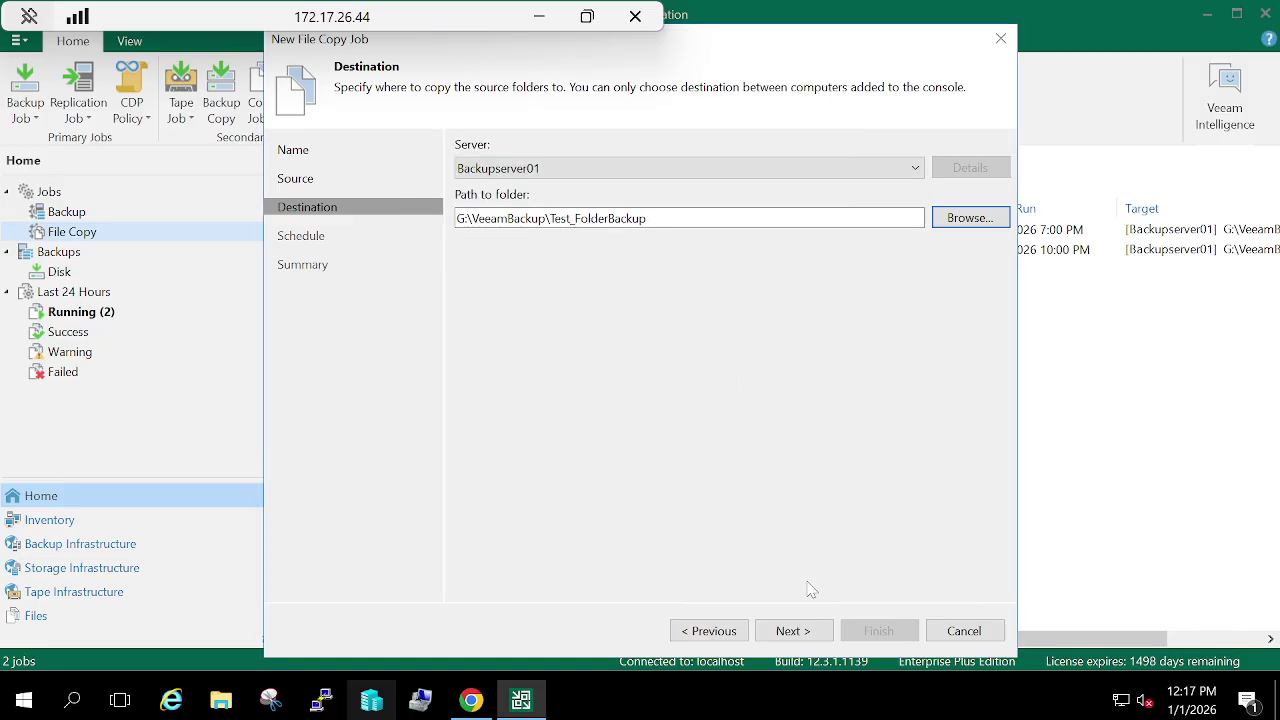
{"action": "left_click", "coordinate": [808, 630]}
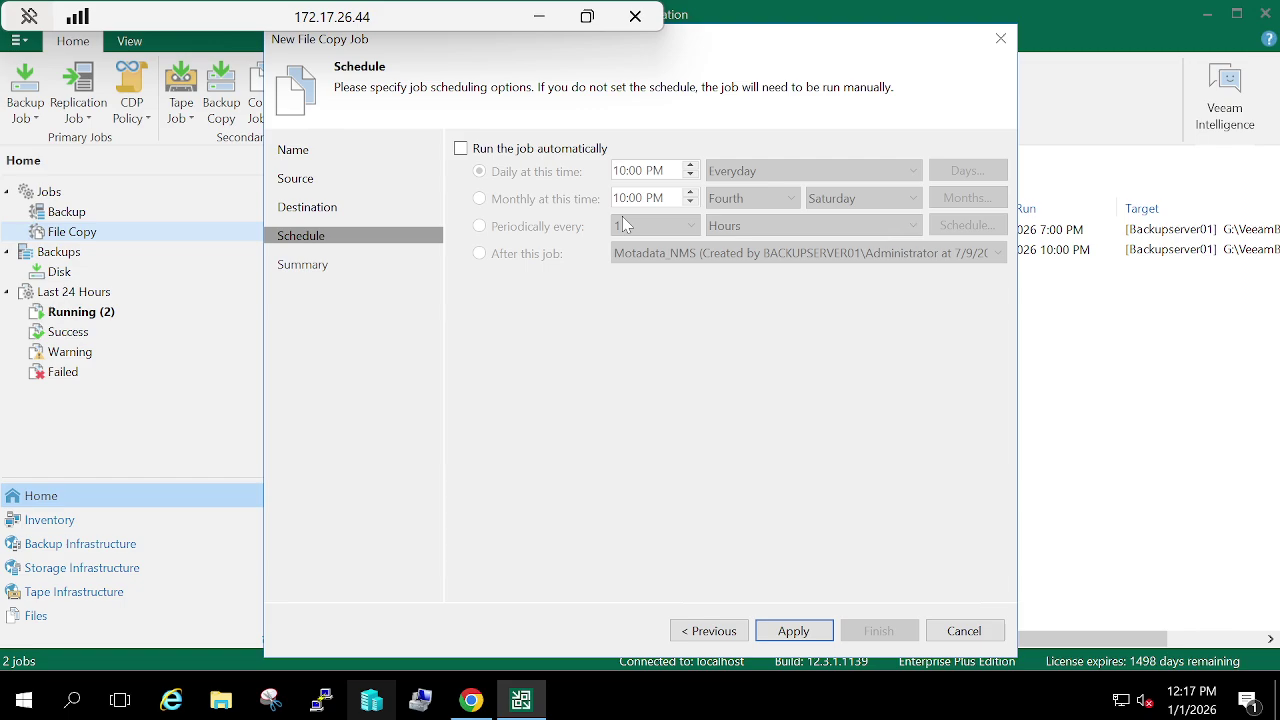
- Try an automatic daily schedule, view the selectable days of the week, and return the frequency to Everyday
{"action": "left_click", "coordinate": [553, 154]}
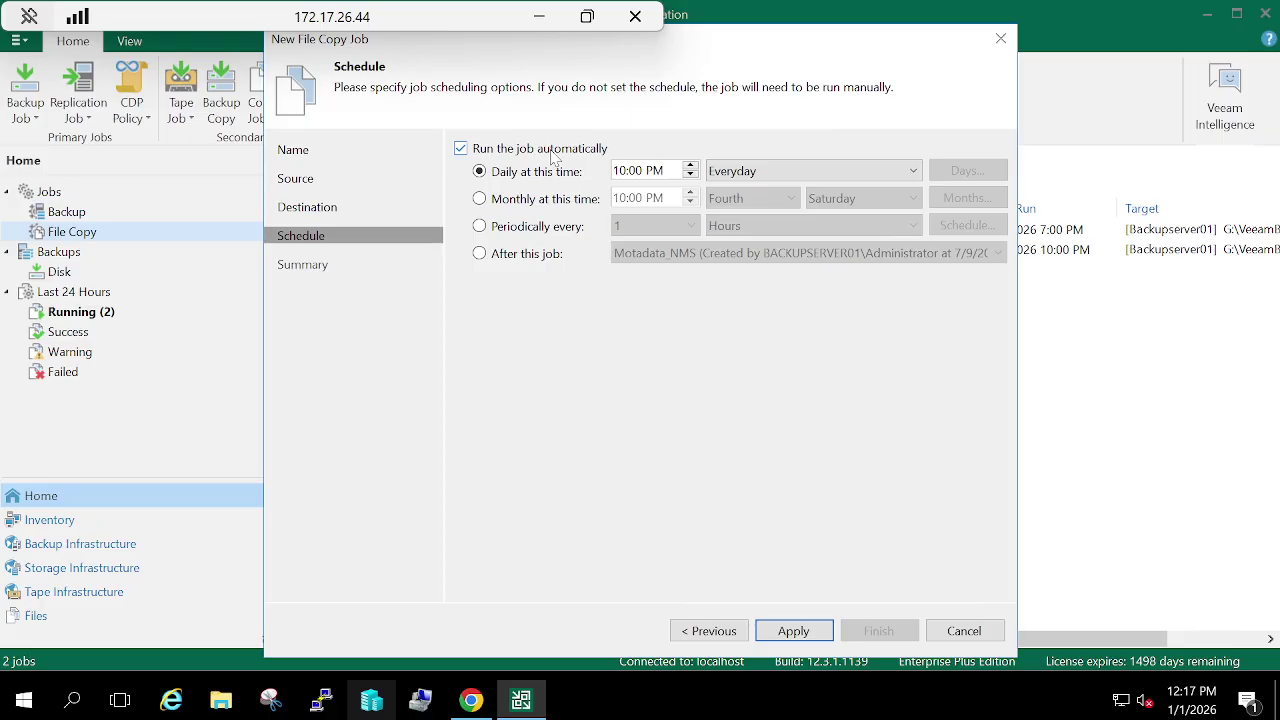
{"action": "left_click", "coordinate": [766, 172]}
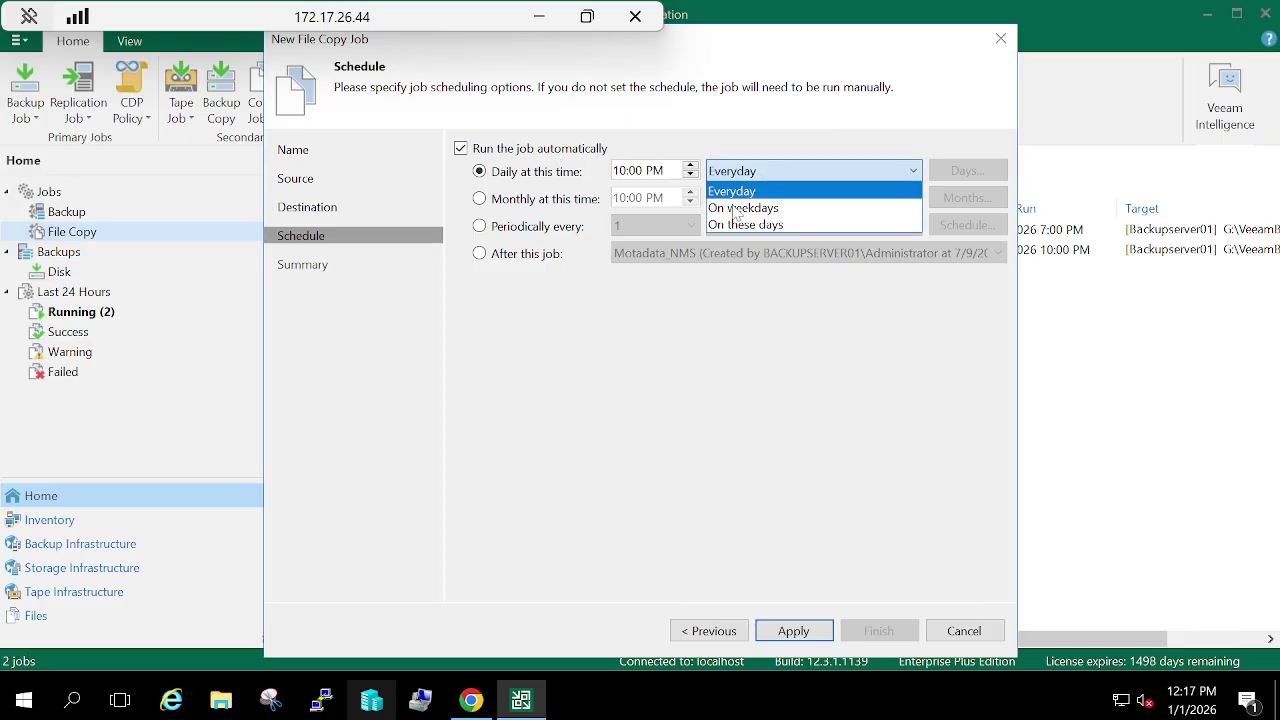
{"action": "left_click", "coordinate": [788, 226]}
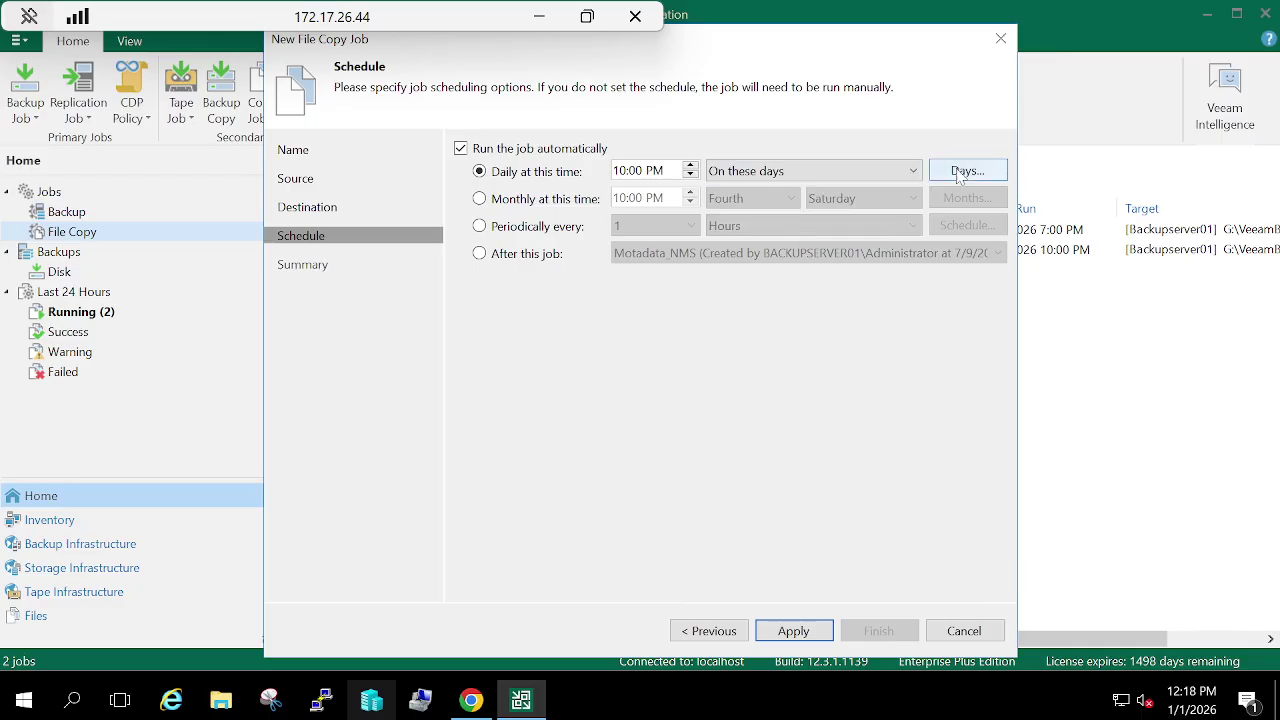
{"action": "left_click", "coordinate": [961, 173]}
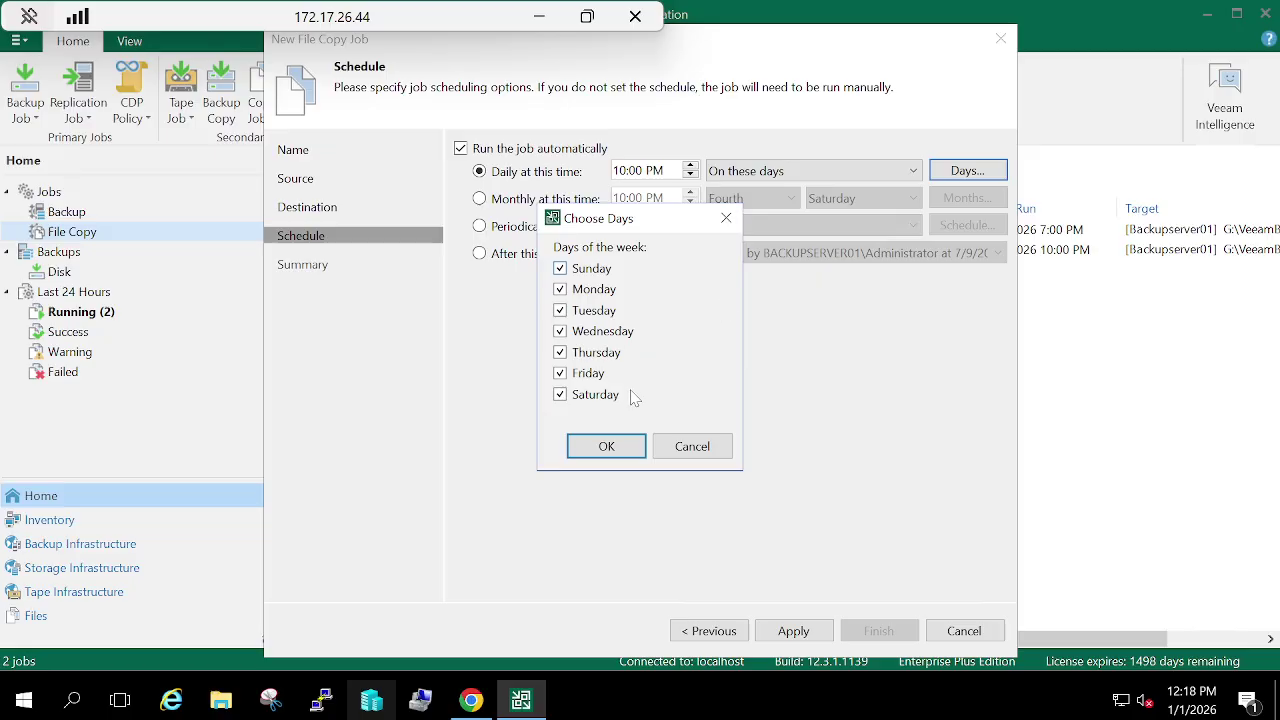
{"action": "left_click", "coordinate": [692, 447]}
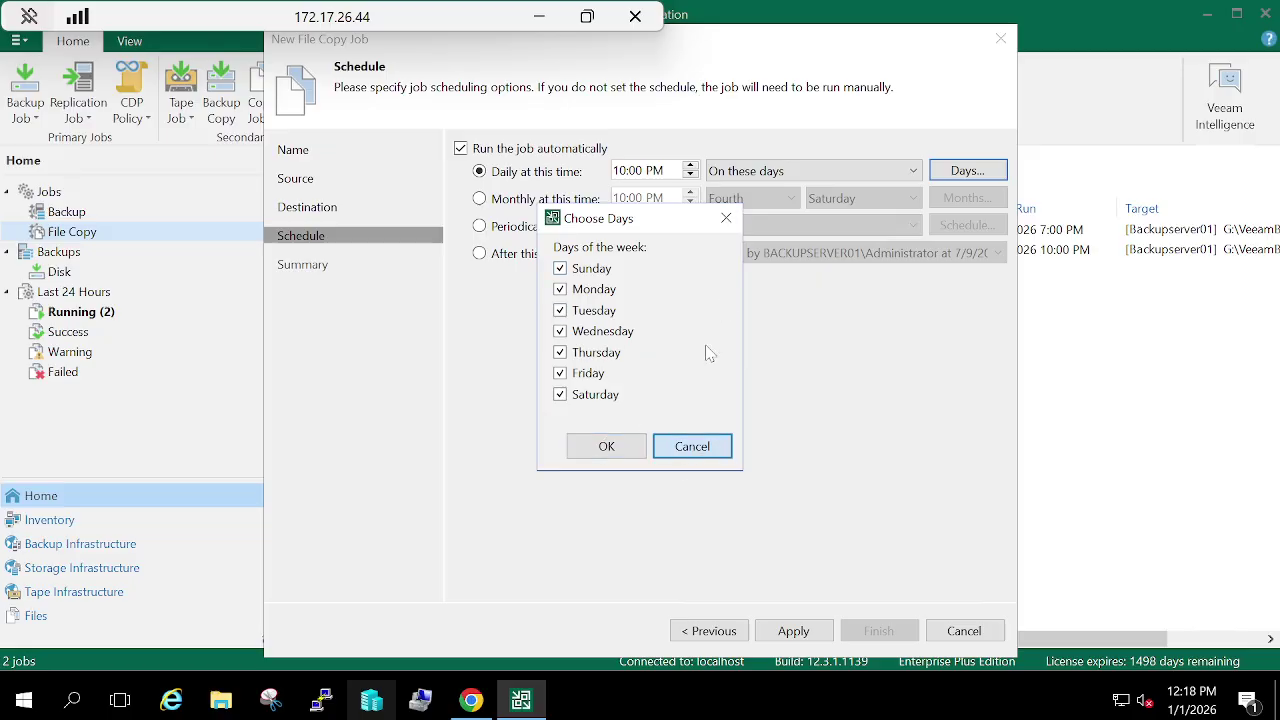
{"action": "left_click", "coordinate": [785, 175]}
{"action": "left_click", "coordinate": [759, 192]}
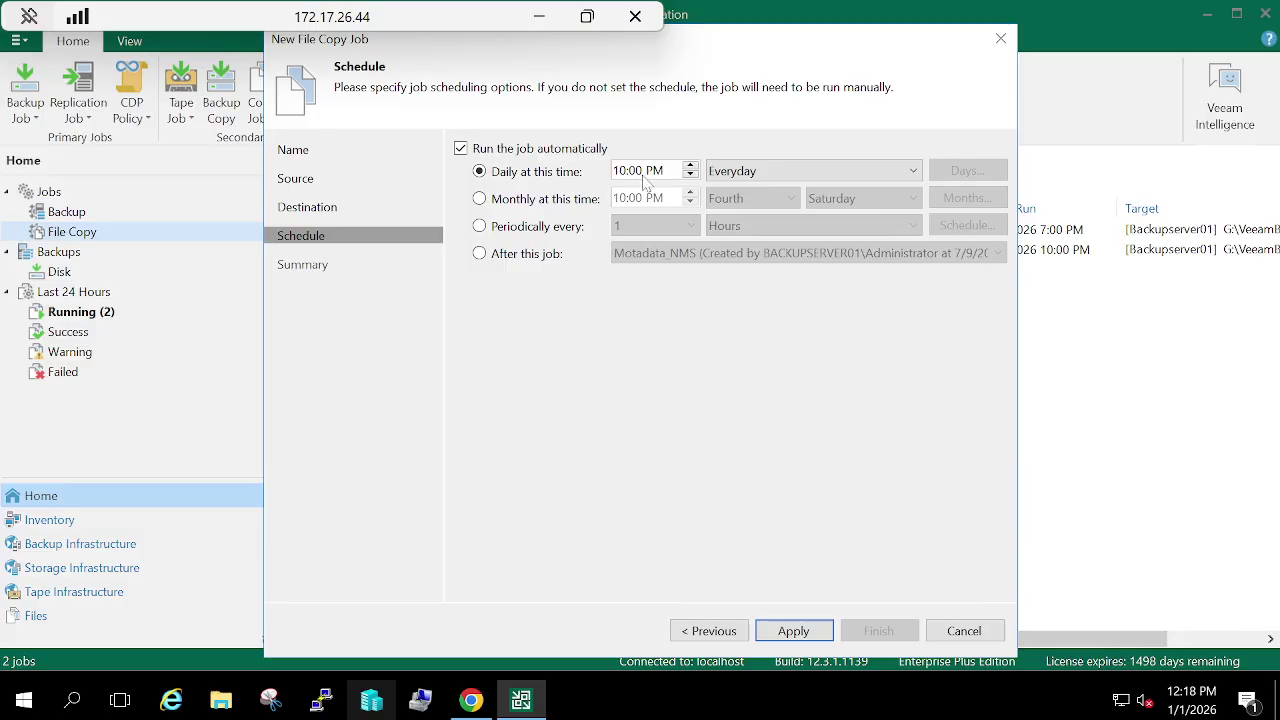
- Try the monthly, periodic and after-another-job schedule options, and turn off automatic running of the job
{"action": "left_click", "coordinate": [541, 204]}
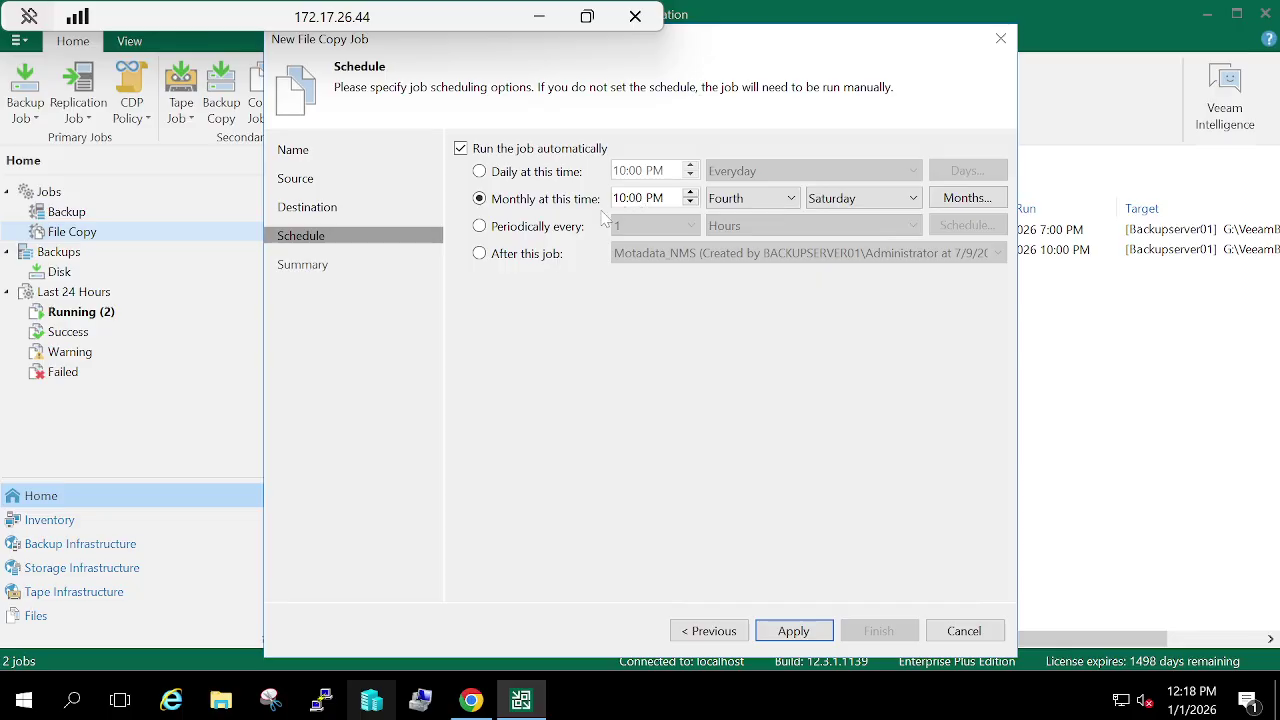
{"action": "left_click", "coordinate": [561, 232]}
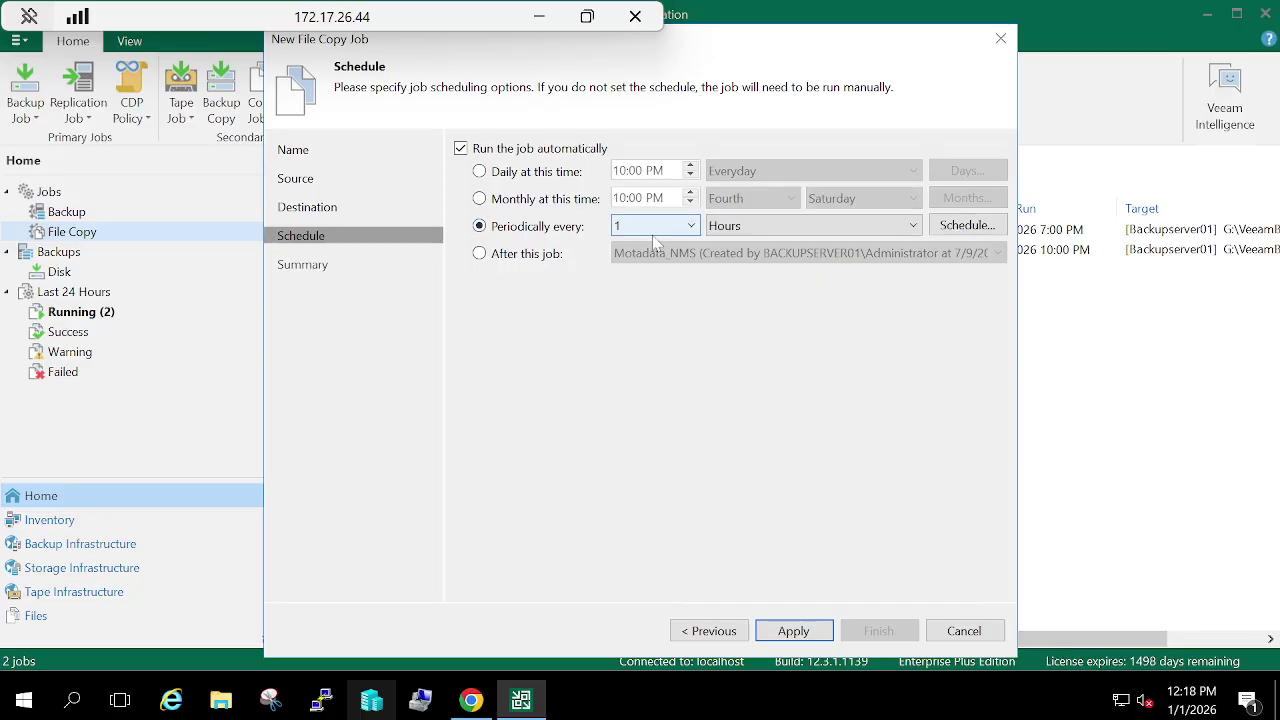
{"action": "left_click", "coordinate": [545, 258]}
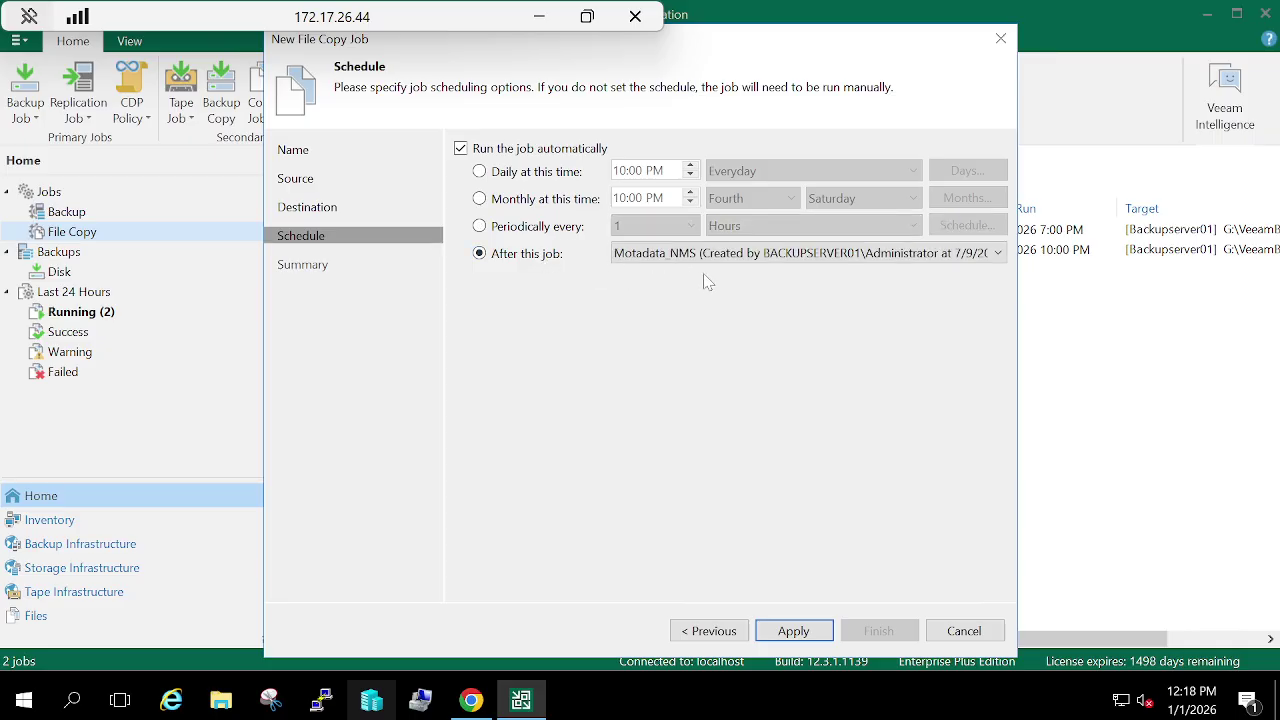
{"action": "left_click", "coordinate": [765, 258]}
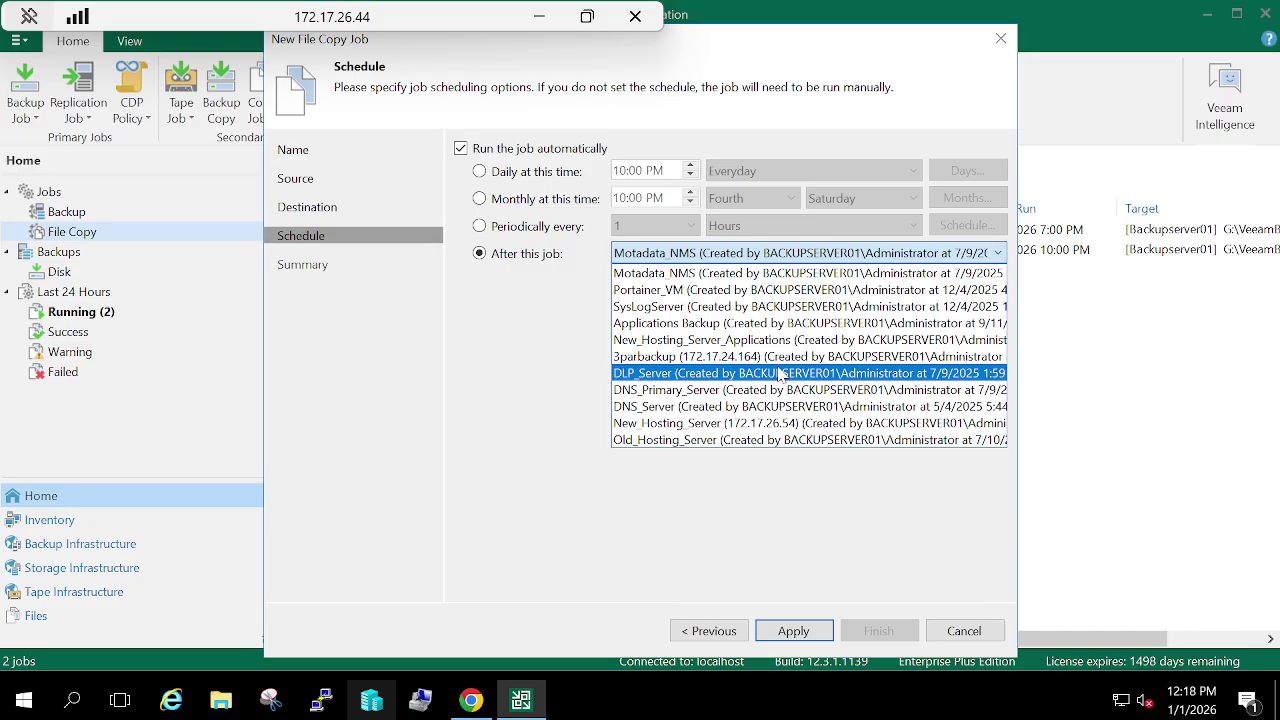
{"action": "left_click", "coordinate": [558, 353]}
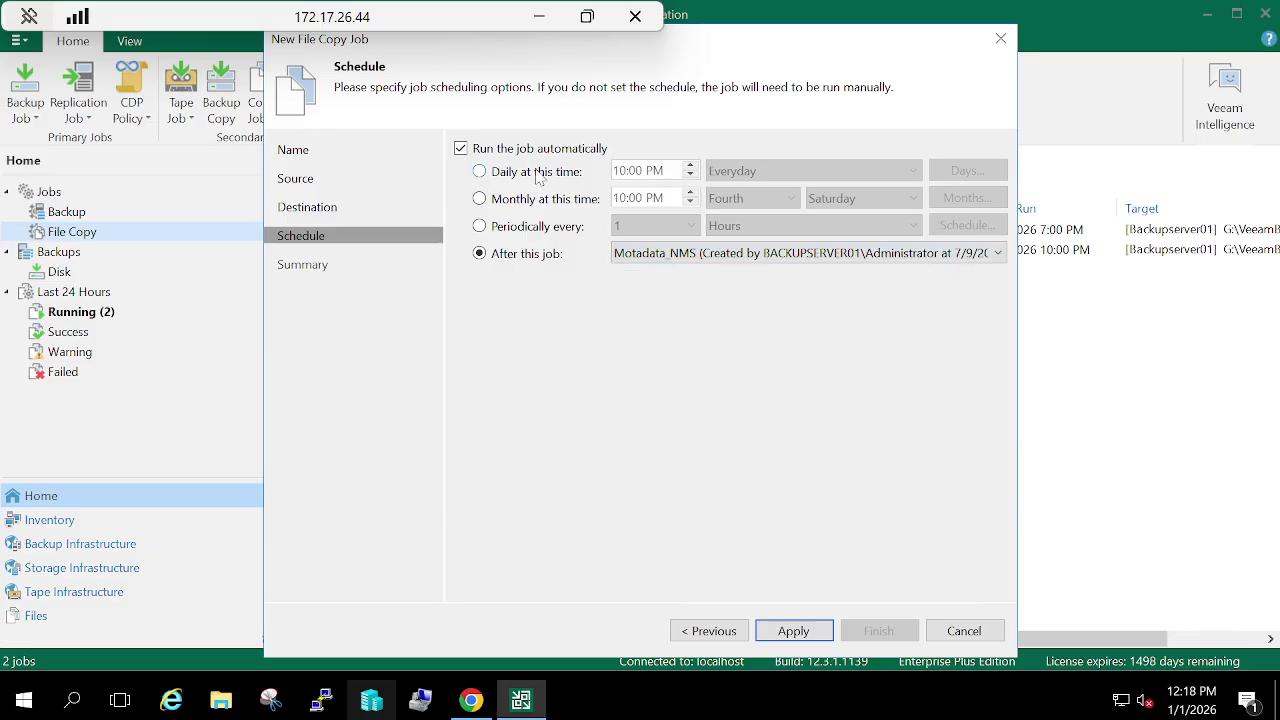
{"action": "left_click", "coordinate": [461, 149]}
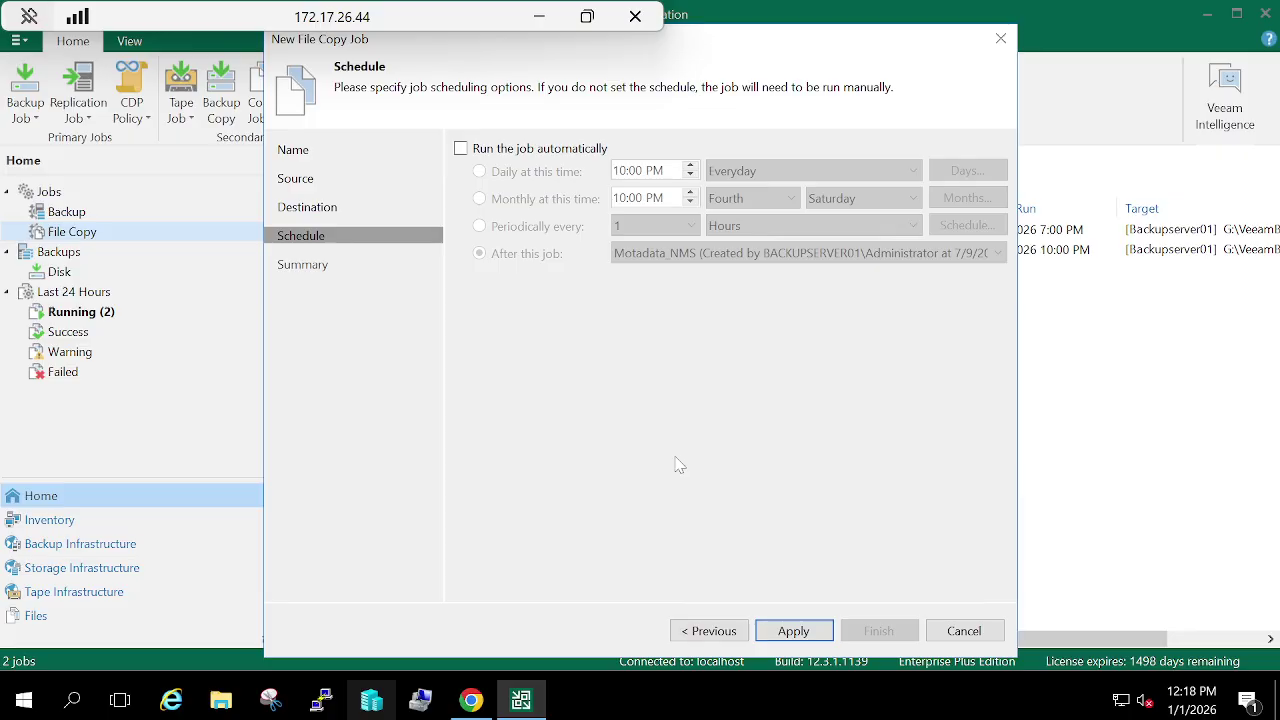
- Save the Test job without a schedule and finish it after reviewing the target path and source items in the summary
{"action": "left_click", "coordinate": [800, 636]}
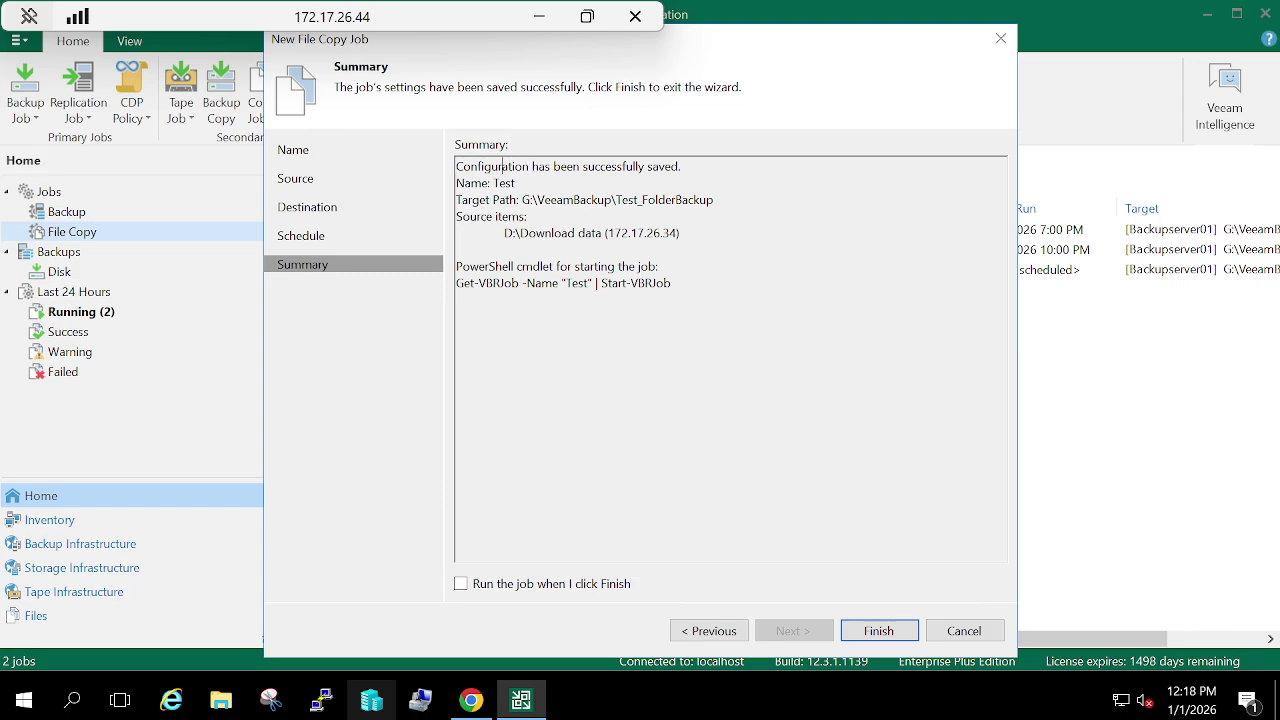
{"action": "left_click_drag", "start_coordinate": [457, 167], "coordinate": [457, 199]}
{"action": "left_click", "coordinate": [496, 183]}
{"action": "left_click_drag", "start_coordinate": [519, 199], "coordinate": [713, 199]}
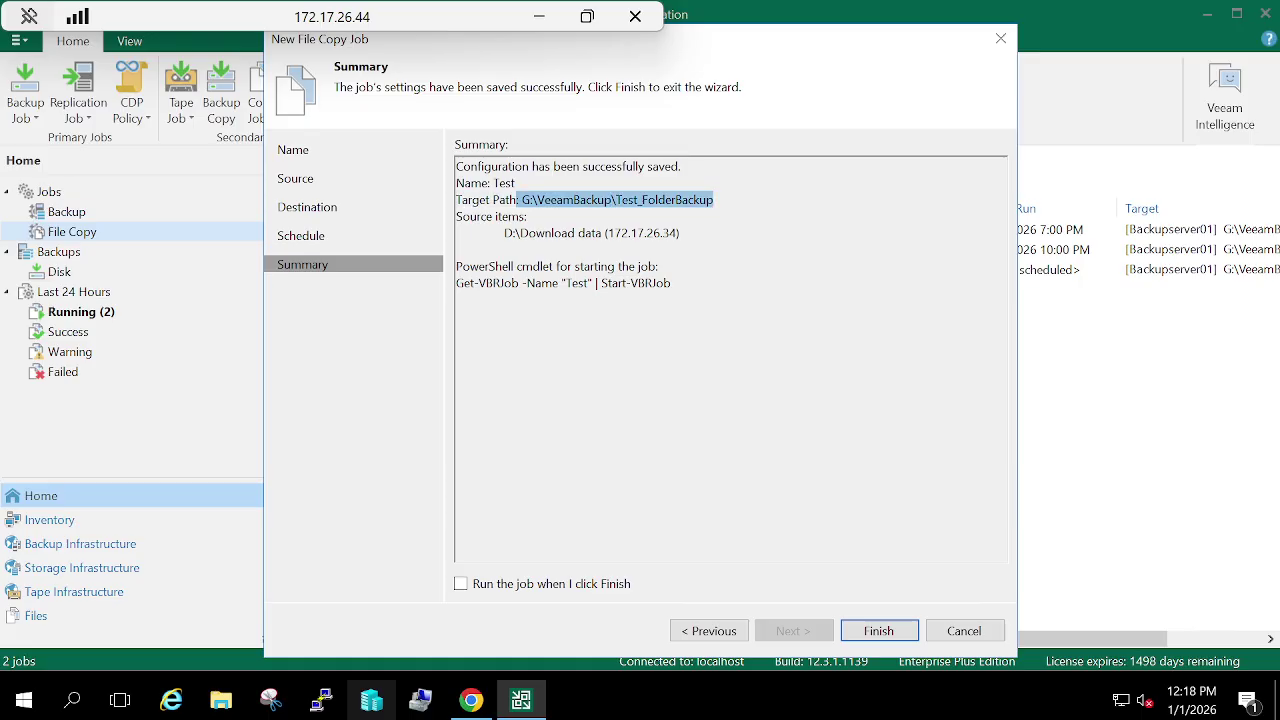
{"action": "left_click_drag", "start_coordinate": [512, 233], "coordinate": [677, 233]}
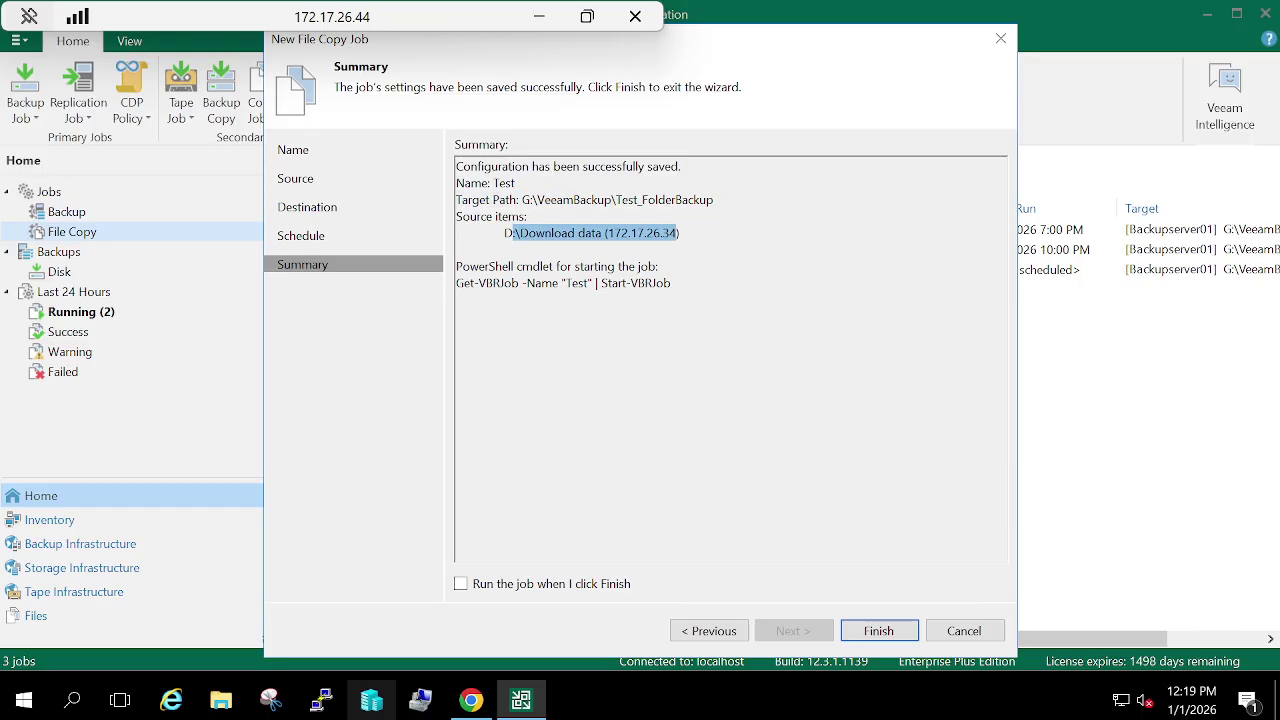
{"action": "left_click", "coordinate": [466, 592]}
{"action": "left_click", "coordinate": [464, 587]}
{"action": "left_click", "coordinate": [869, 629]}
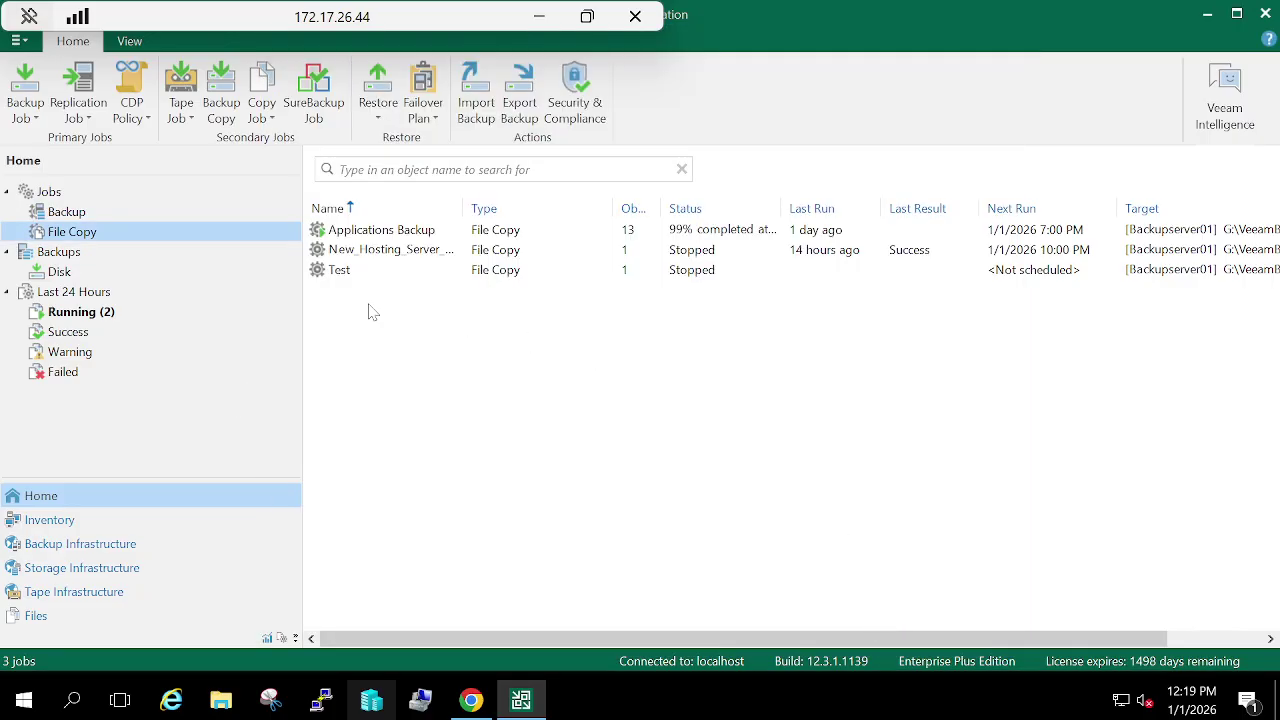
- Start the Test file copy job manually and open its detailed progress statistics
{"action": "left_click", "coordinate": [349, 280]}
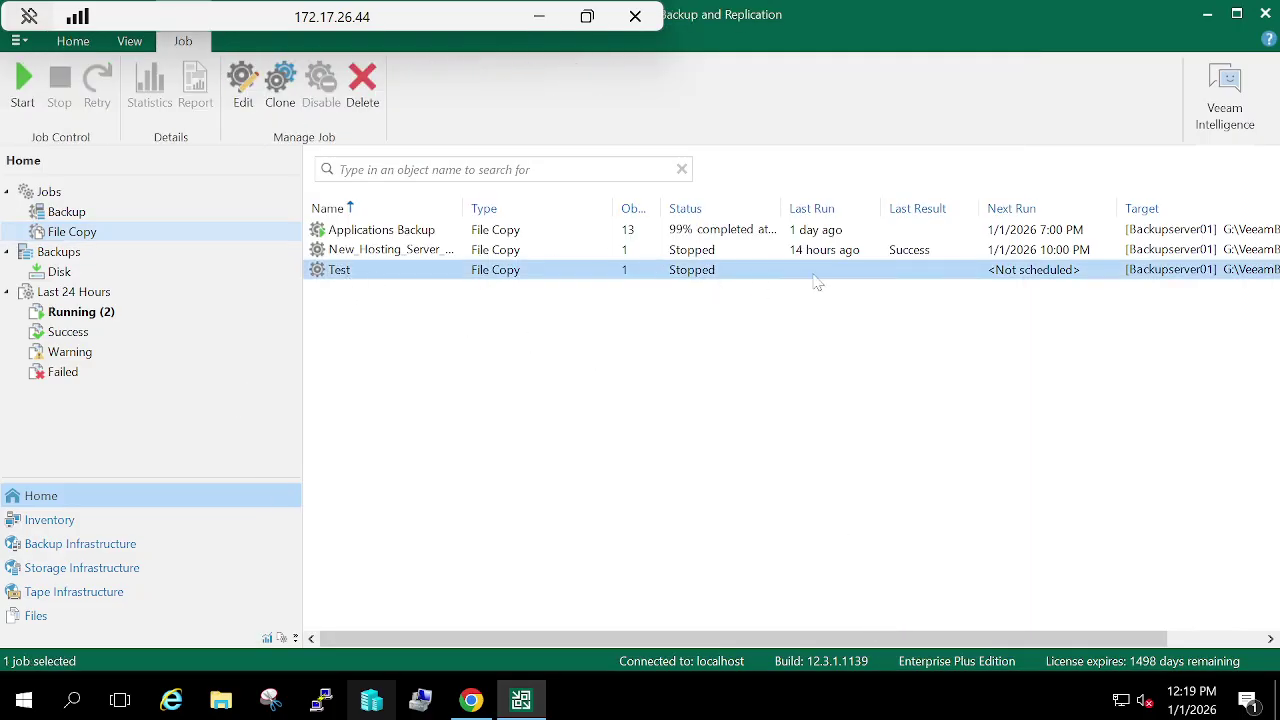
{"action": "right_click", "coordinate": [646, 279]}
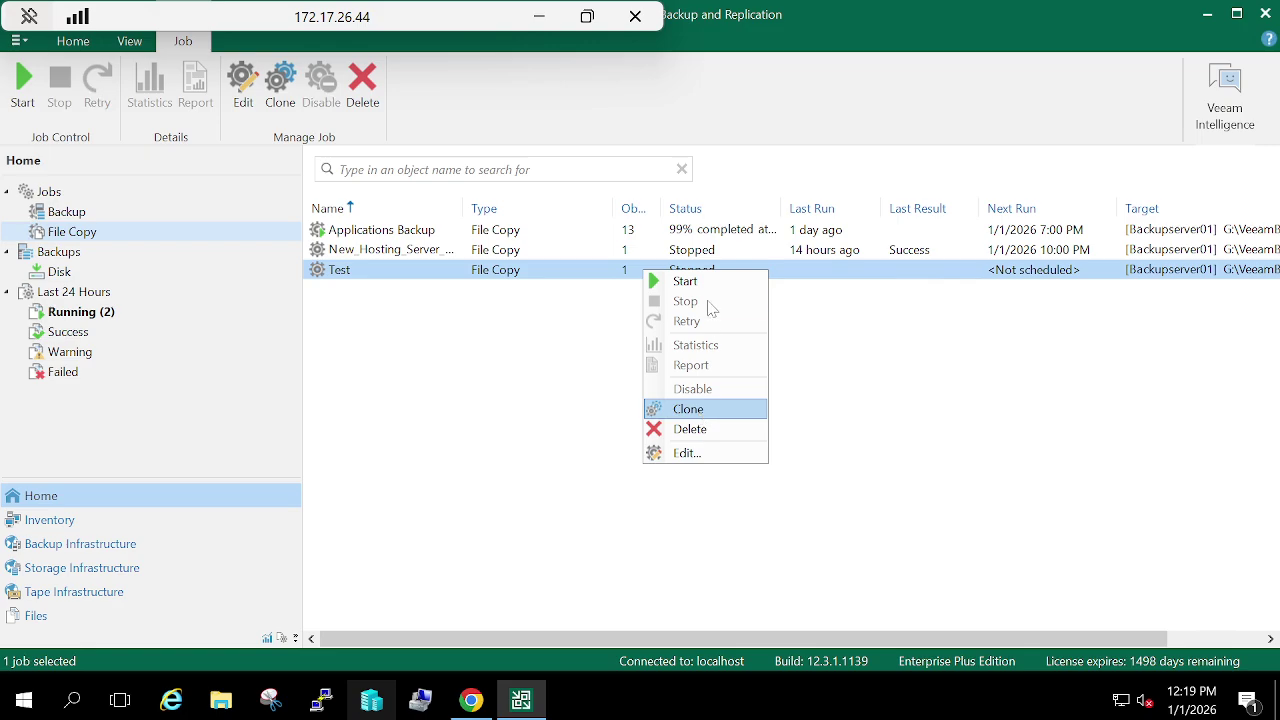
{"action": "left_click", "coordinate": [678, 284]}
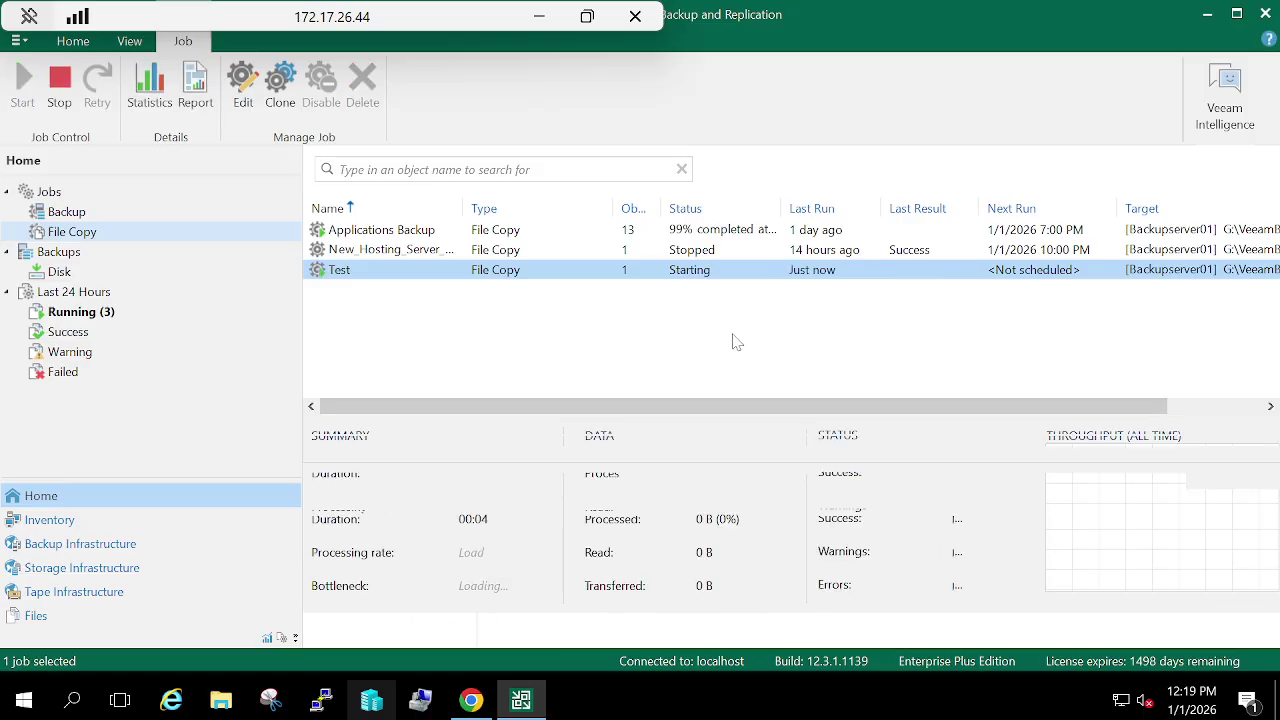
{"action": "double_click", "coordinate": [667, 268]}
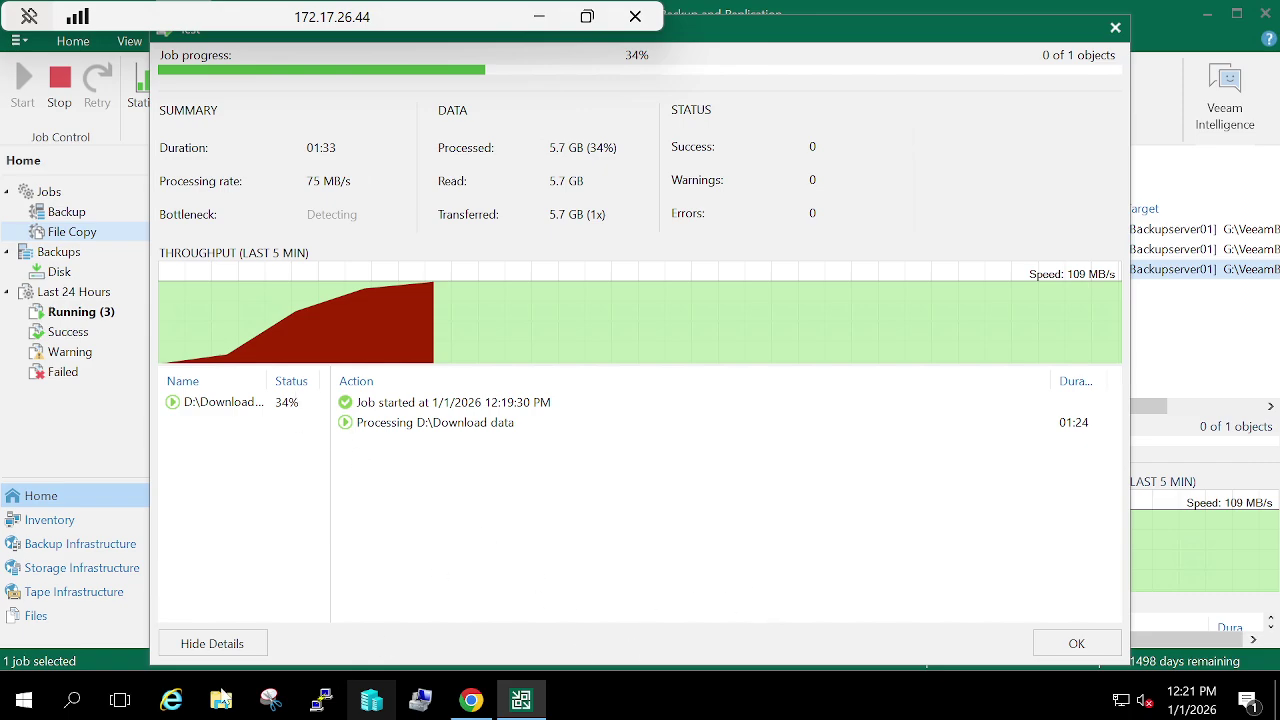
- Switch to File Explorer and open the destination folder G:\VeeamBackup\Test_FolderBackup\Download data
{"action": "left_click", "coordinate": [221, 700]}
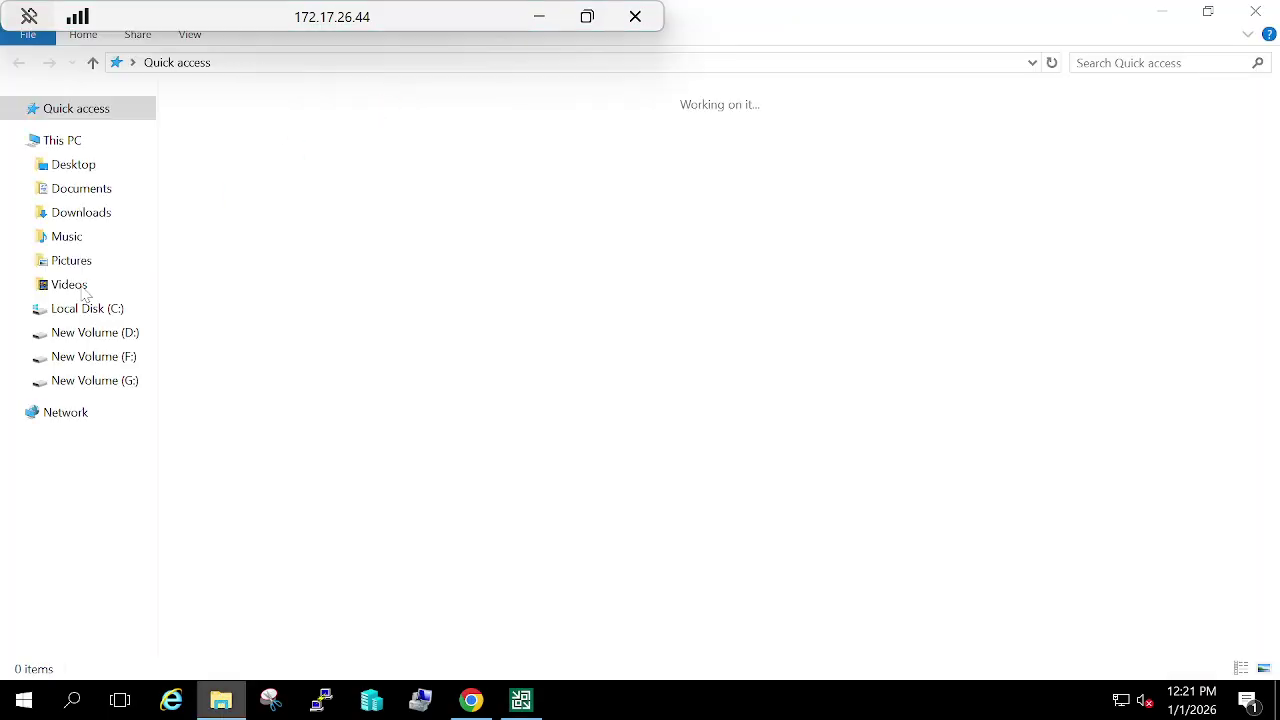
{"action": "left_click", "coordinate": [129, 390]}
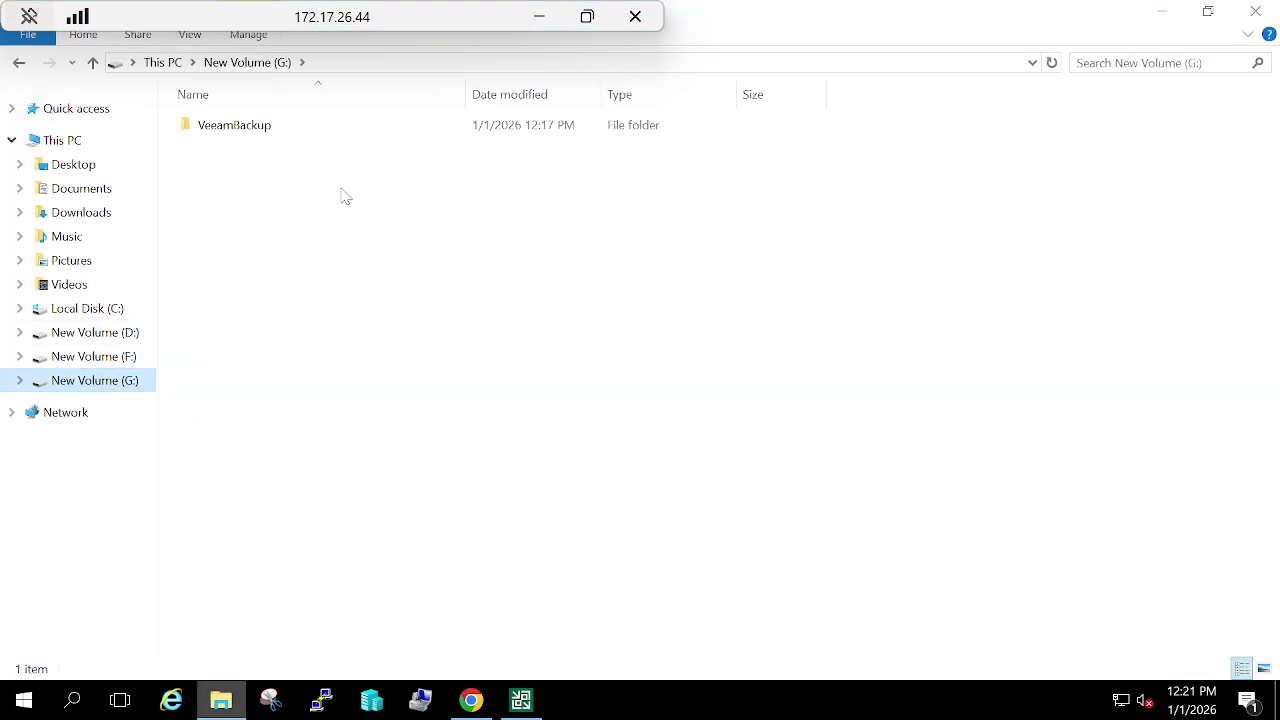
{"action": "left_click", "coordinate": [266, 132]}
{"action": "double_click", "coordinate": [266, 132]}
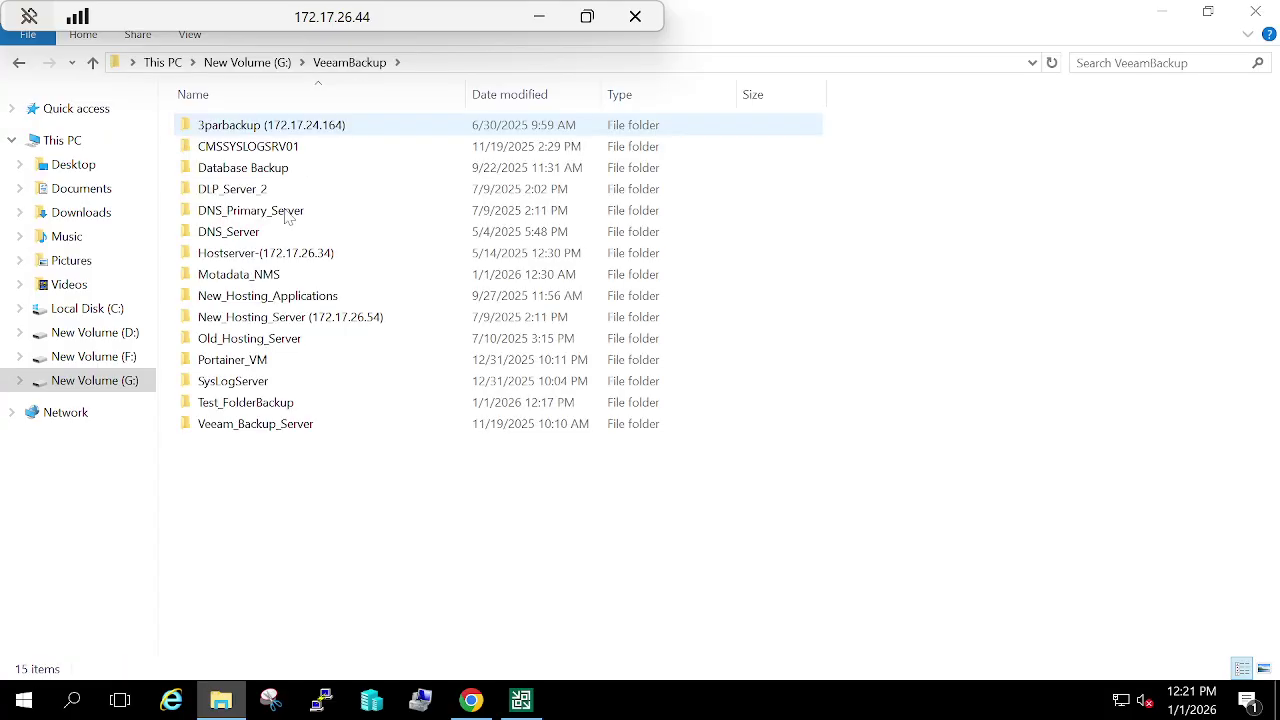
{"action": "double_click", "coordinate": [249, 400]}
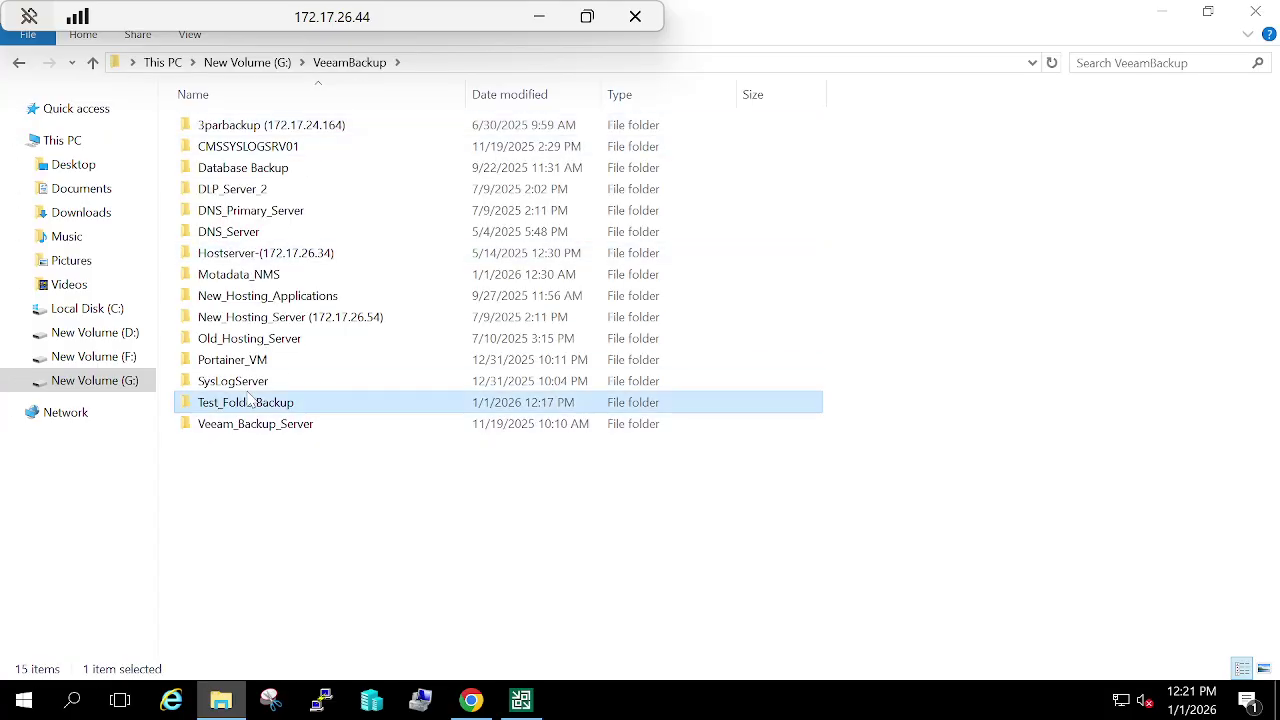
{"action": "left_click", "coordinate": [286, 134]}
{"action": "double_click", "coordinate": [286, 134]}
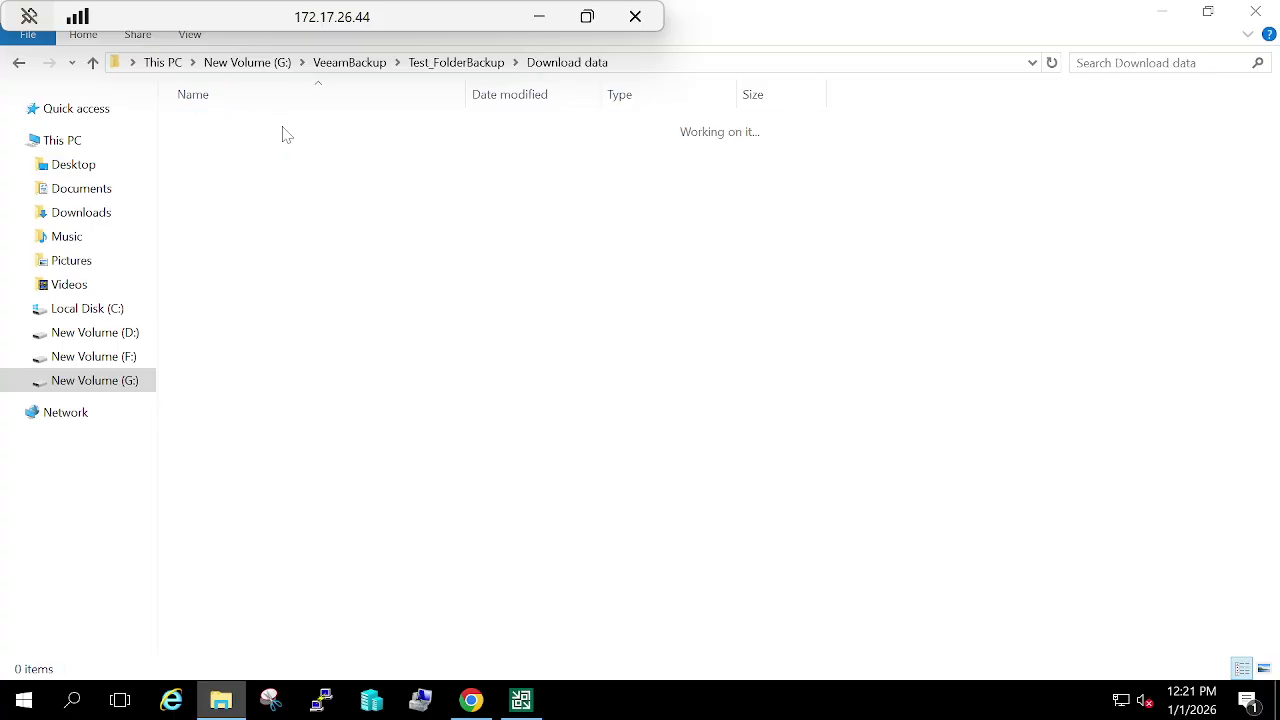
- Examine the files copied into the Download data folder and go back to the Test_FolderBackup folder
{"action": "left_click_drag", "start_coordinate": [324, 339], "coordinate": [345, 260]}
{"action": "left_click_drag", "start_coordinate": [385, 133], "coordinate": [564, 74]}
{"action": "left_click", "coordinate": [543, 498]}
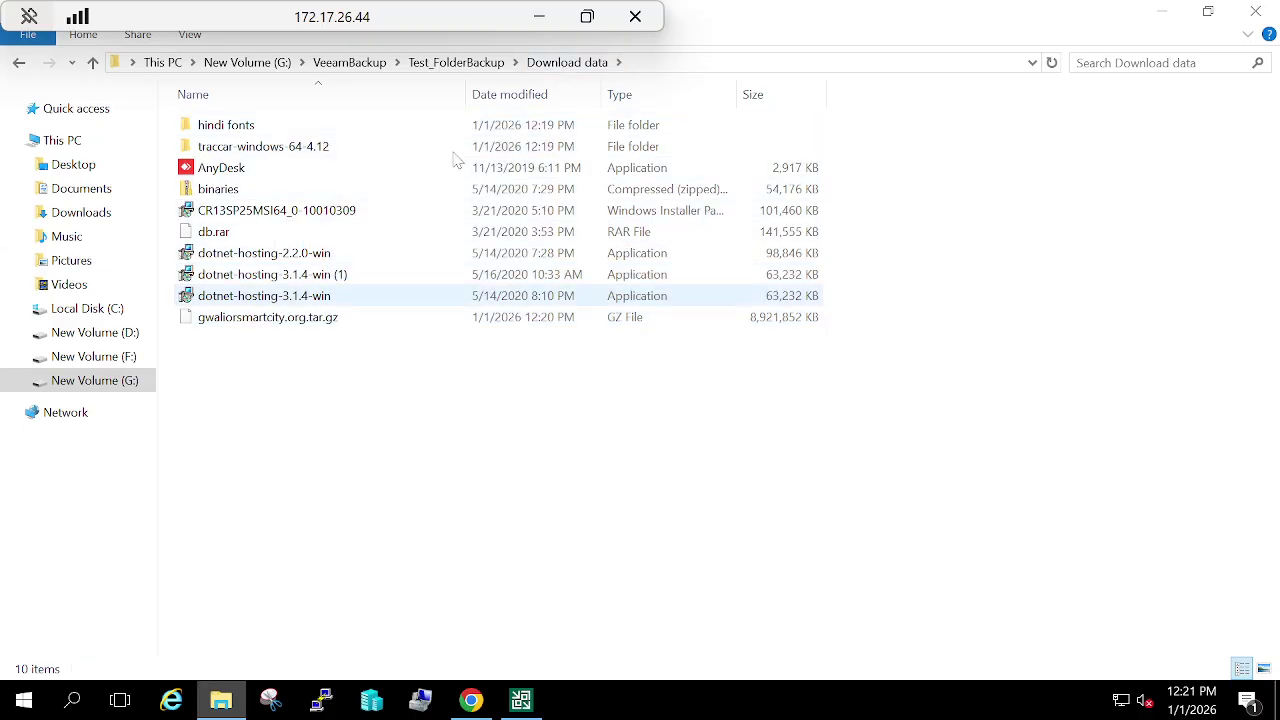
{"action": "left_click", "coordinate": [425, 63]}
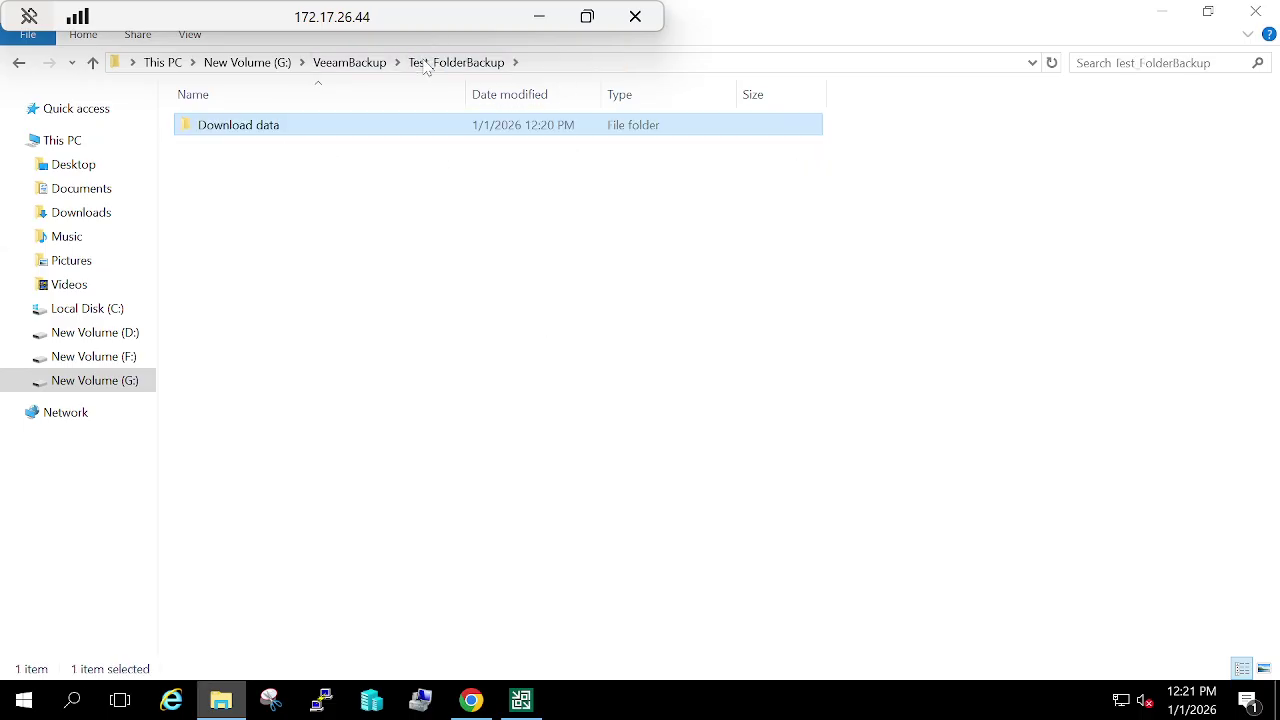
- Return to the Test job's statistics window in the remote session and check the copy progress
{"action": "left_click", "coordinate": [548, 14]}
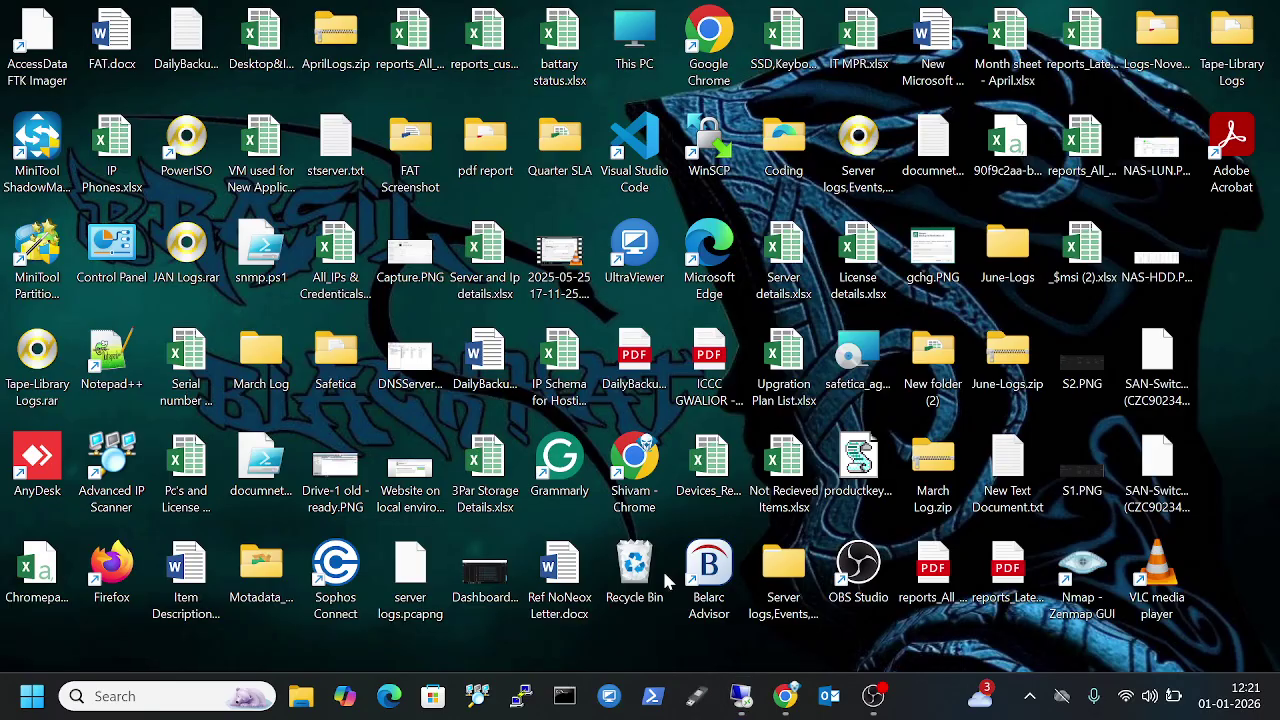
{"action": "left_click", "coordinate": [741, 696]}
{"action": "left_click", "coordinate": [530, 704]}
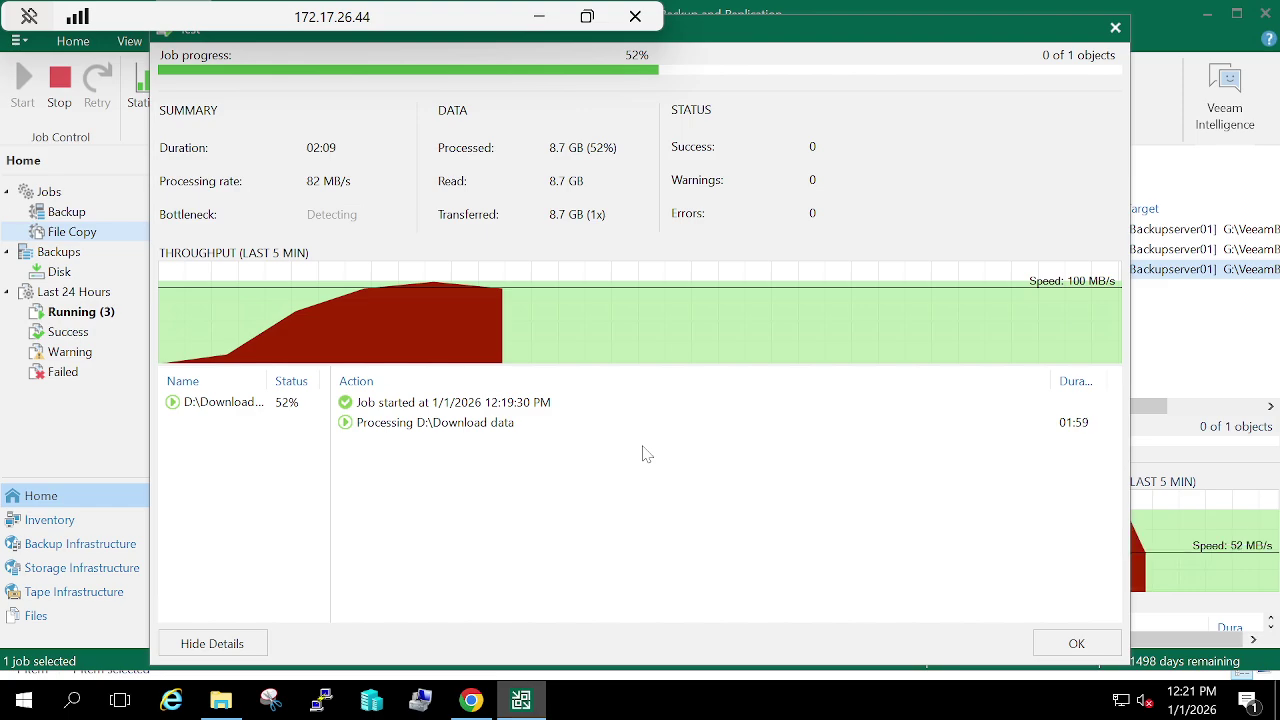
{"action": "left_click", "coordinate": [539, 19]}
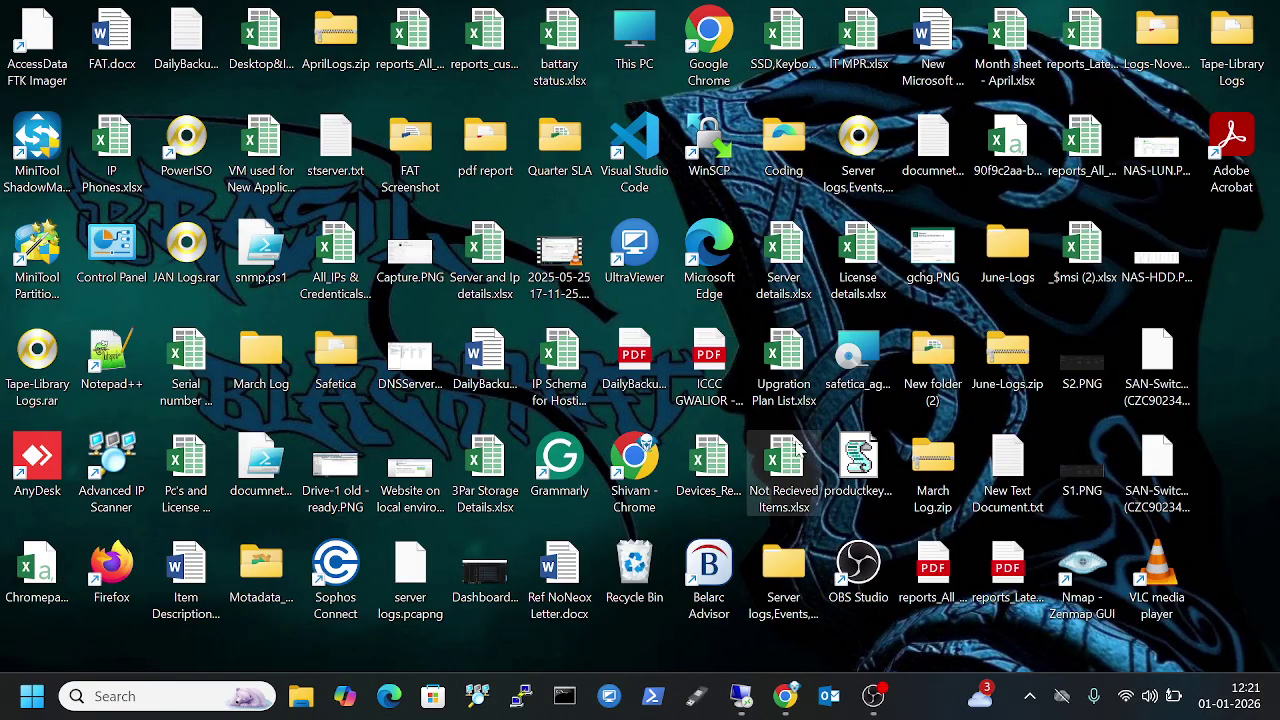
{"action": "left_click", "coordinate": [873, 696]}
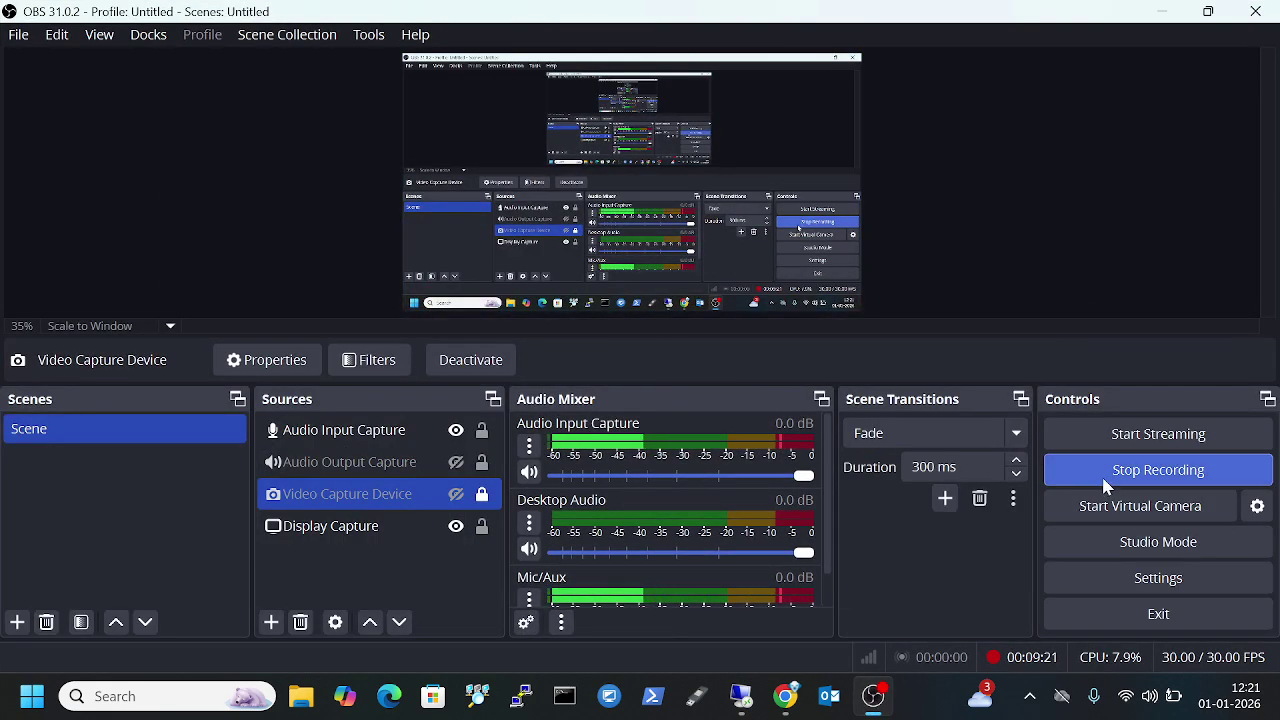